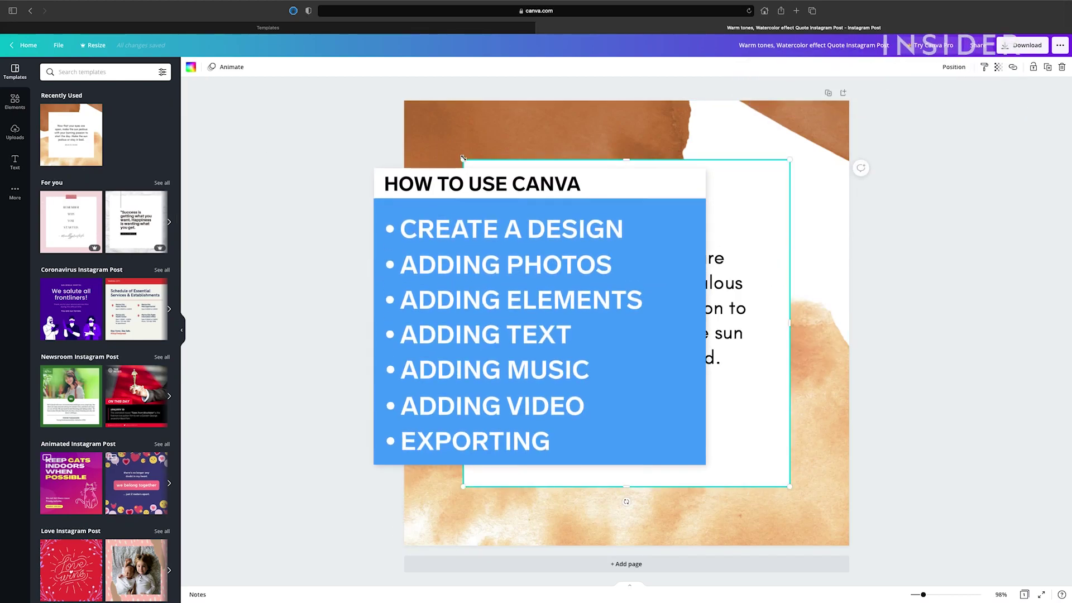
- Enlarge the white quote card slightly by dragging its top-left corner outward
mouse_move(462, 156)
mouse_down()
mouse_move(434, 123)
mouse_move(459, 150)
mouse_up()
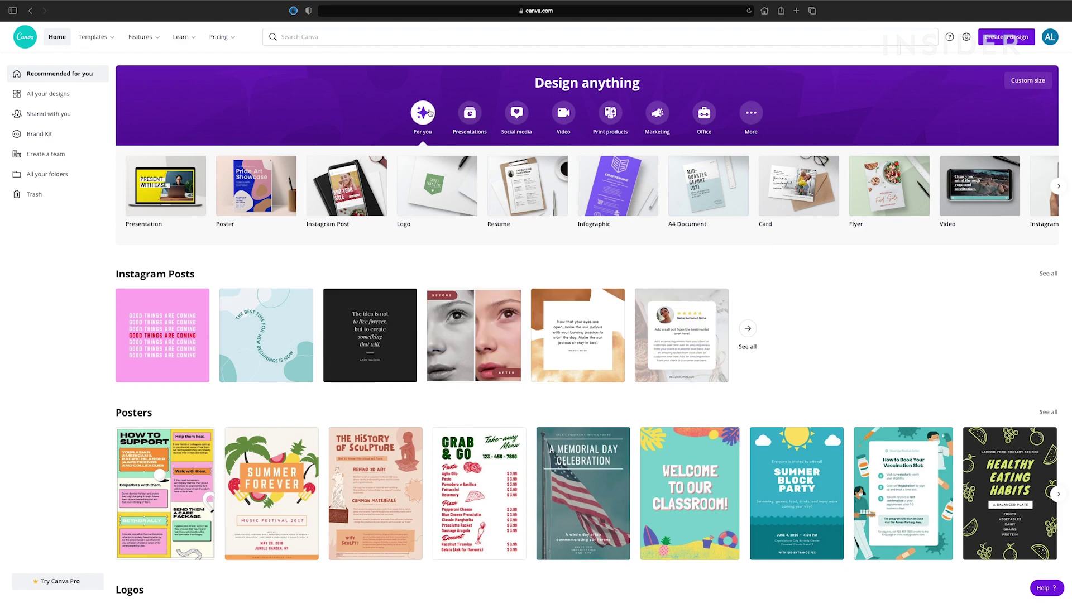
- Switch the Design anything suggestions through Presentations and Social media to Video formats
click(468, 114)
click(517, 113)
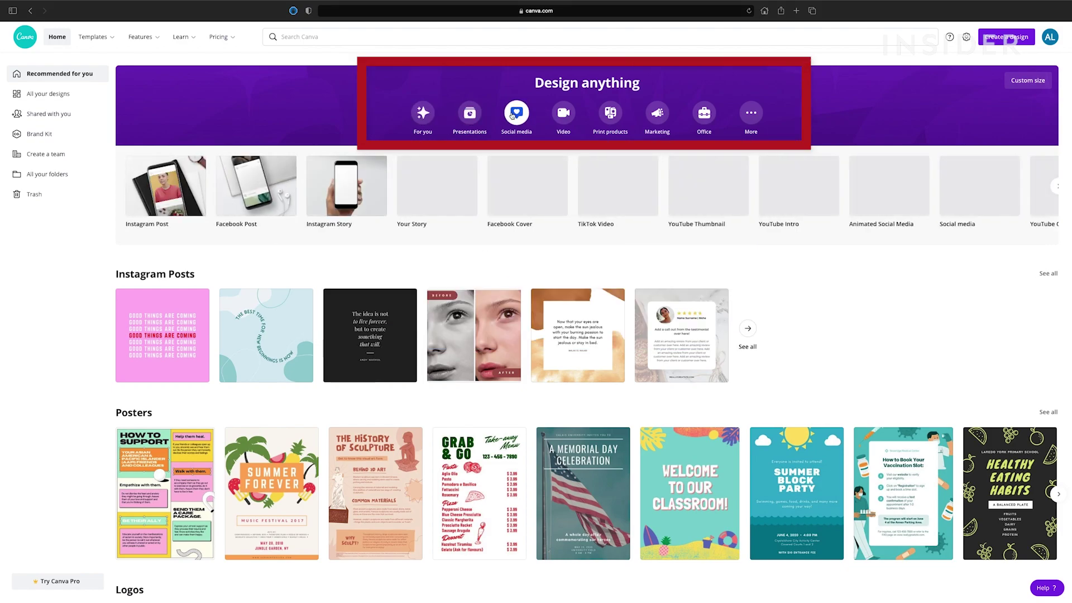
click(562, 115)
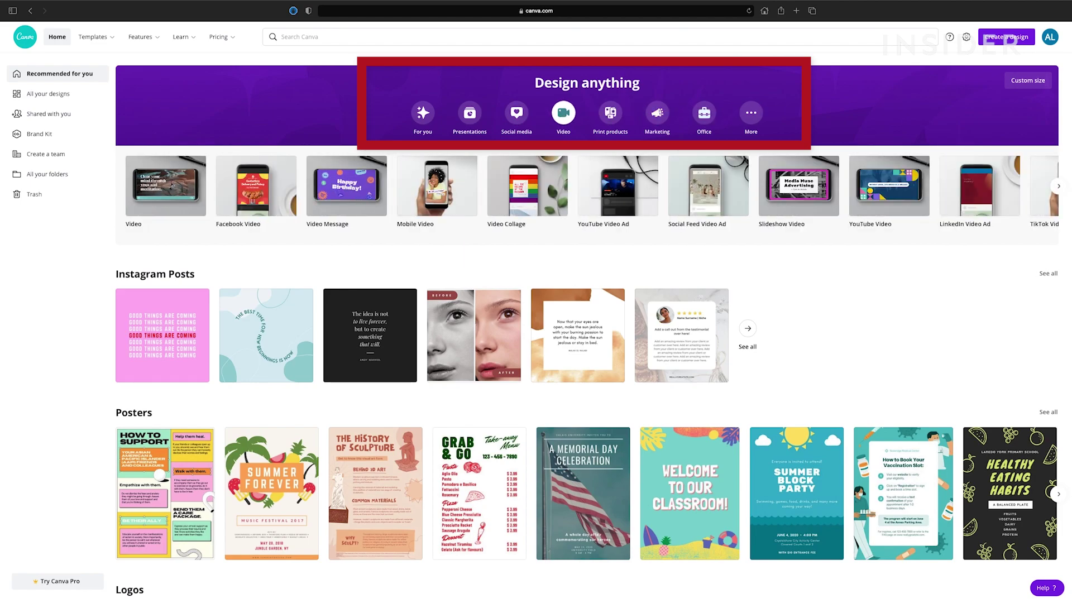
- Enter a custom design size of 1920 width by 1080 height
click(1027, 80)
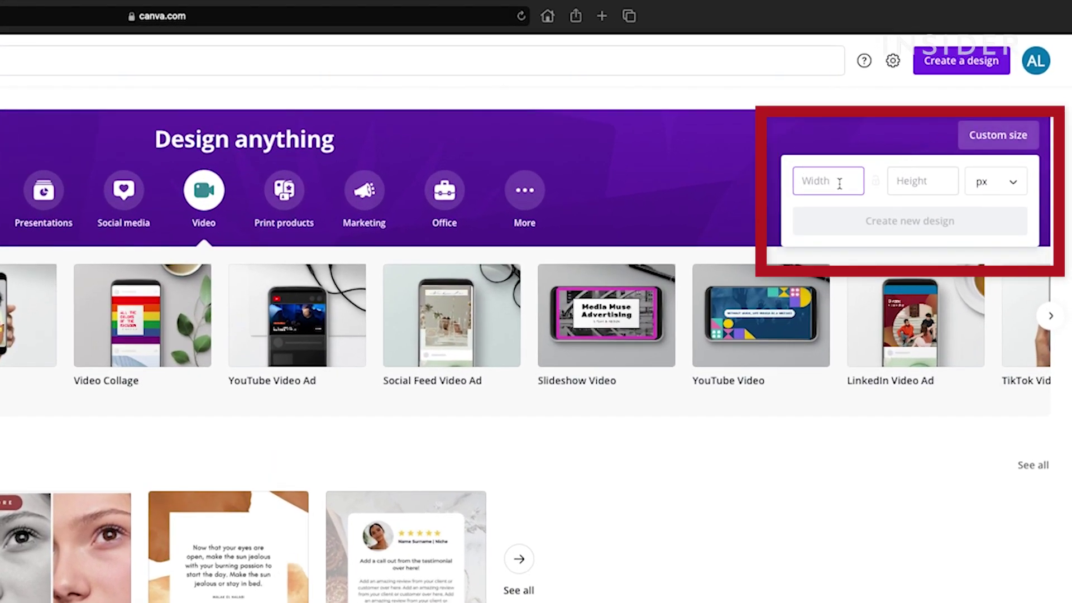
text(1920)
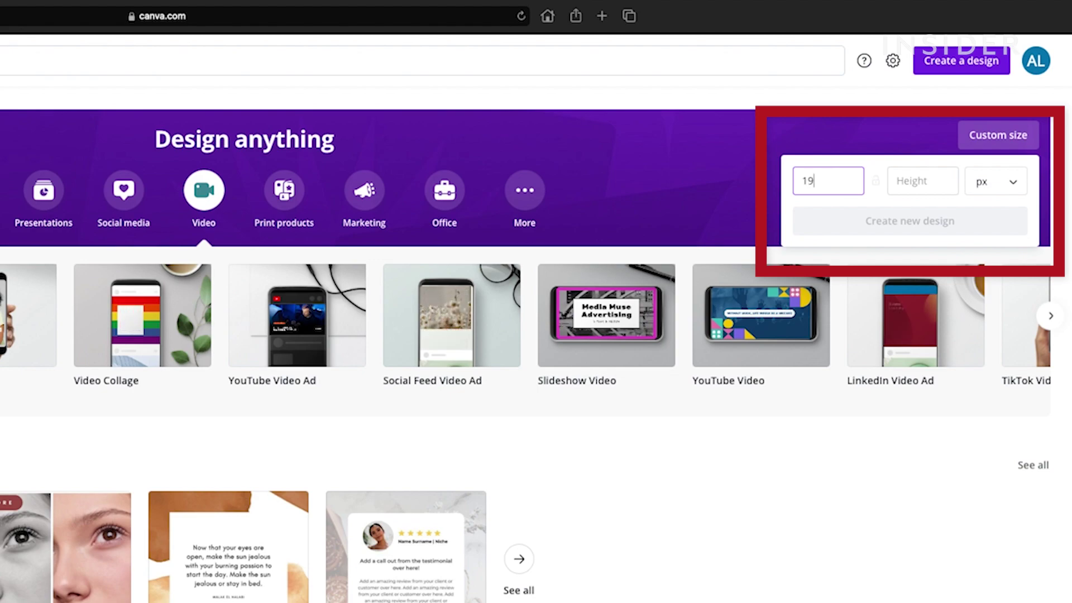
click(922, 180)
text(1080)
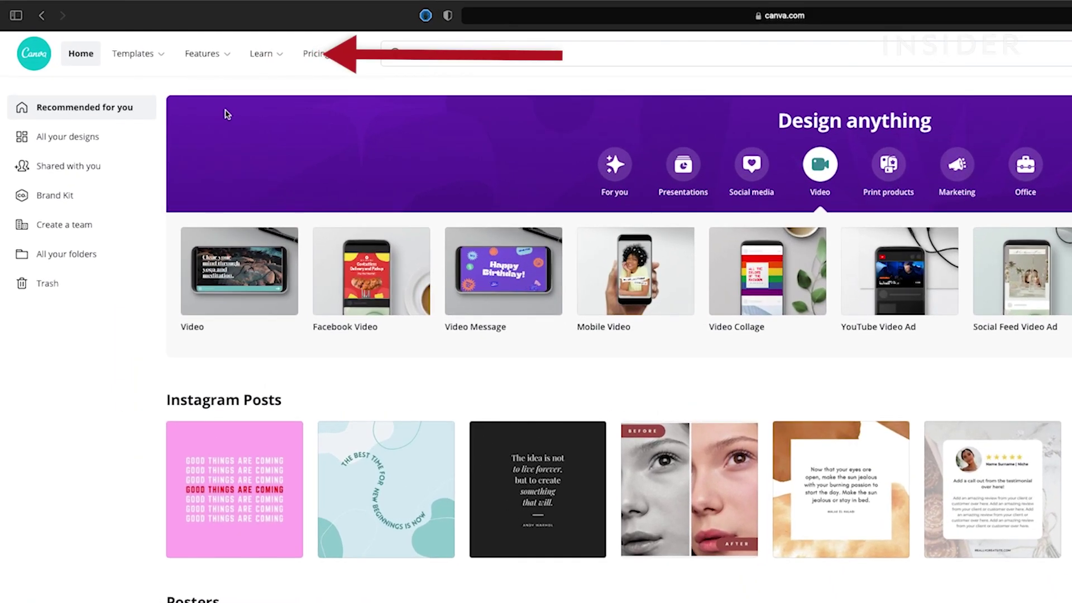
- Open the free Warm tones watercolour Quote Instagram Post template for editing
mouse_move(110, 44)
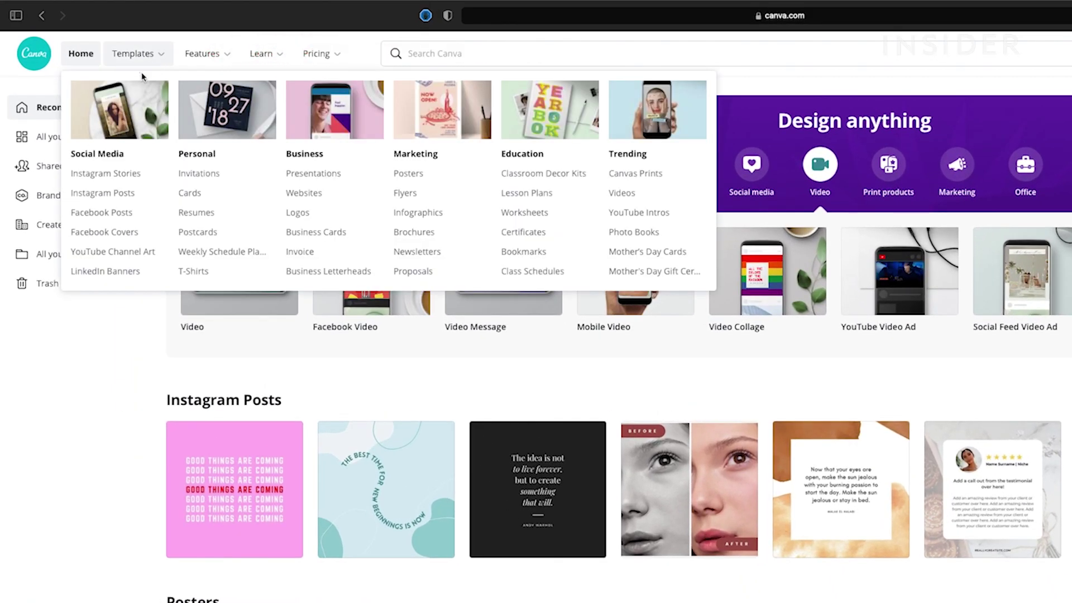
click(114, 195)
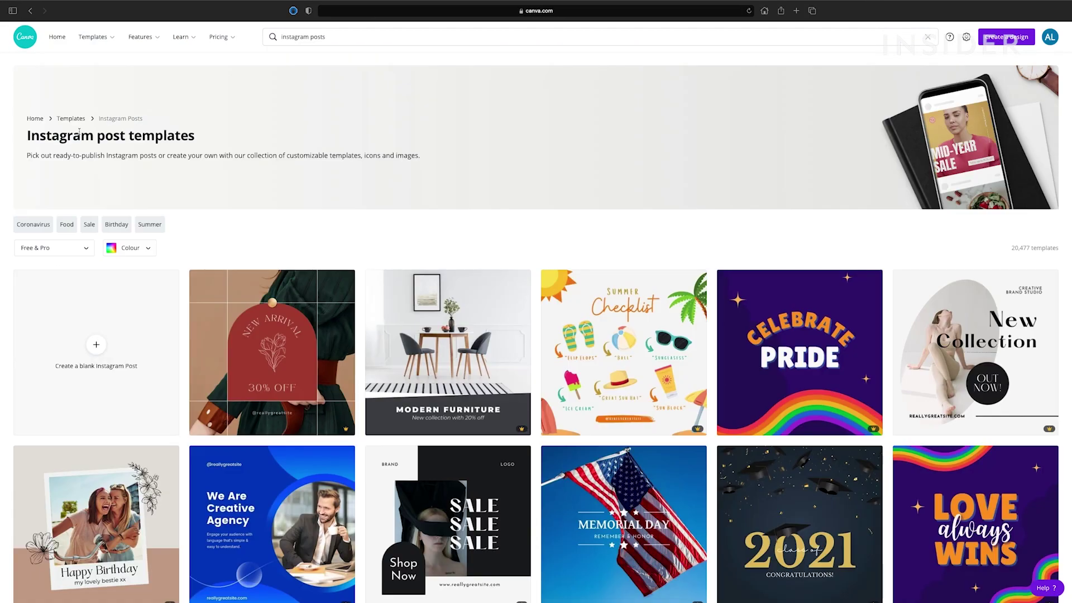
click(67, 247)
click(79, 279)
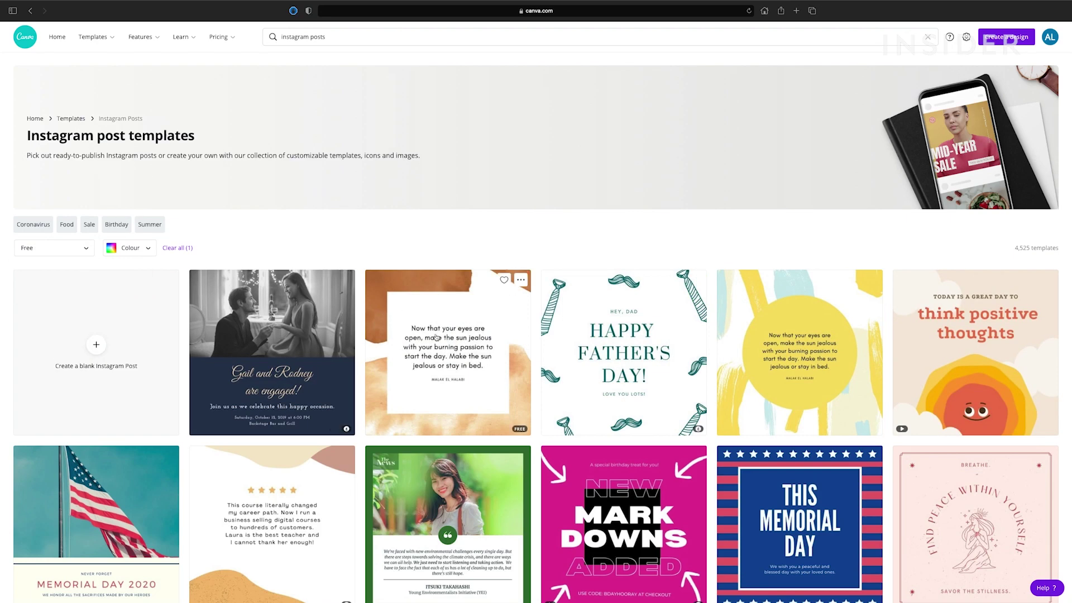
click(436, 337)
click(743, 232)
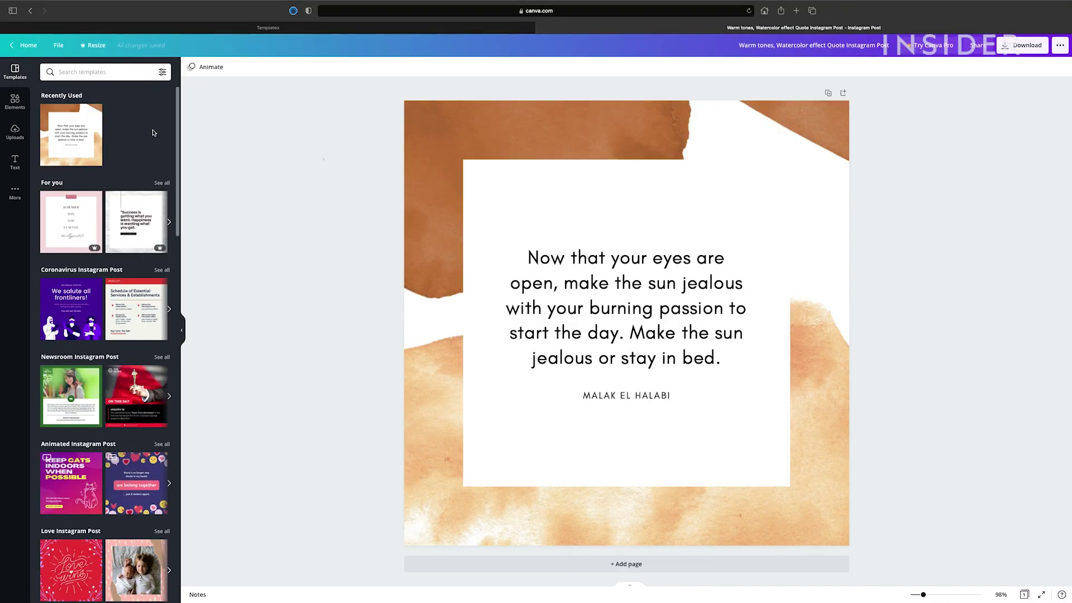
- Resize the white quote card from its corner and move it up and right
click(473, 189)
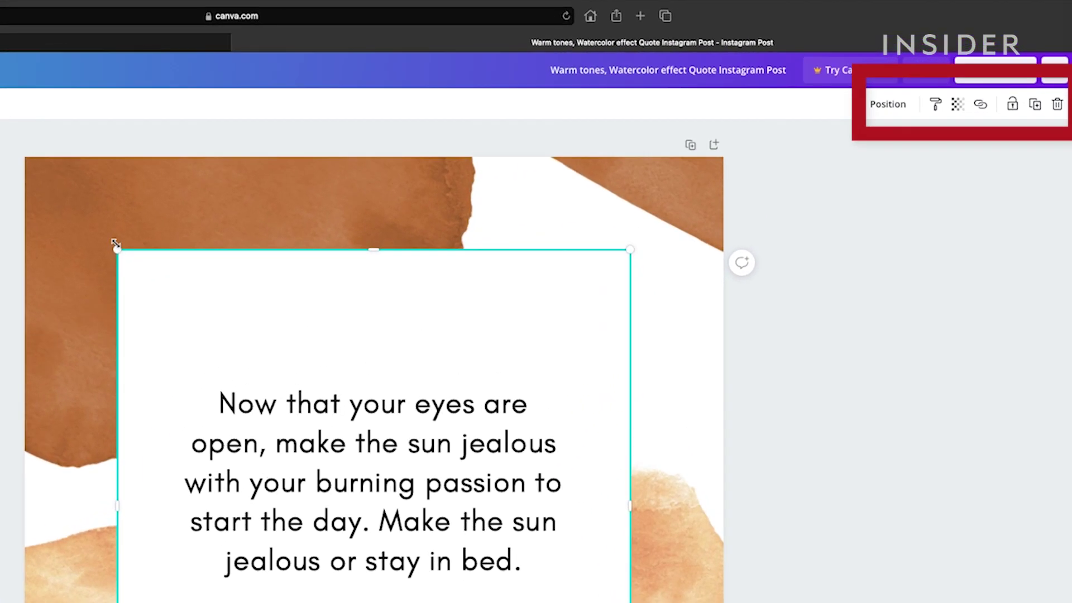
drag(464, 160, 438, 126)
drag(77, 197, 122, 241)
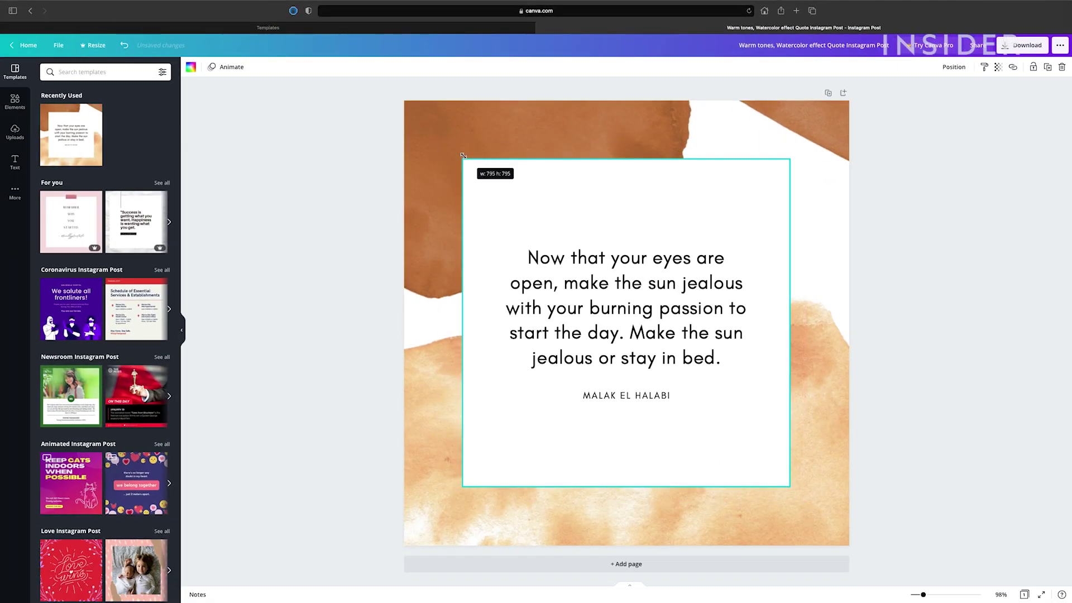
drag(463, 155, 463, 158)
drag(494, 222, 526, 162)
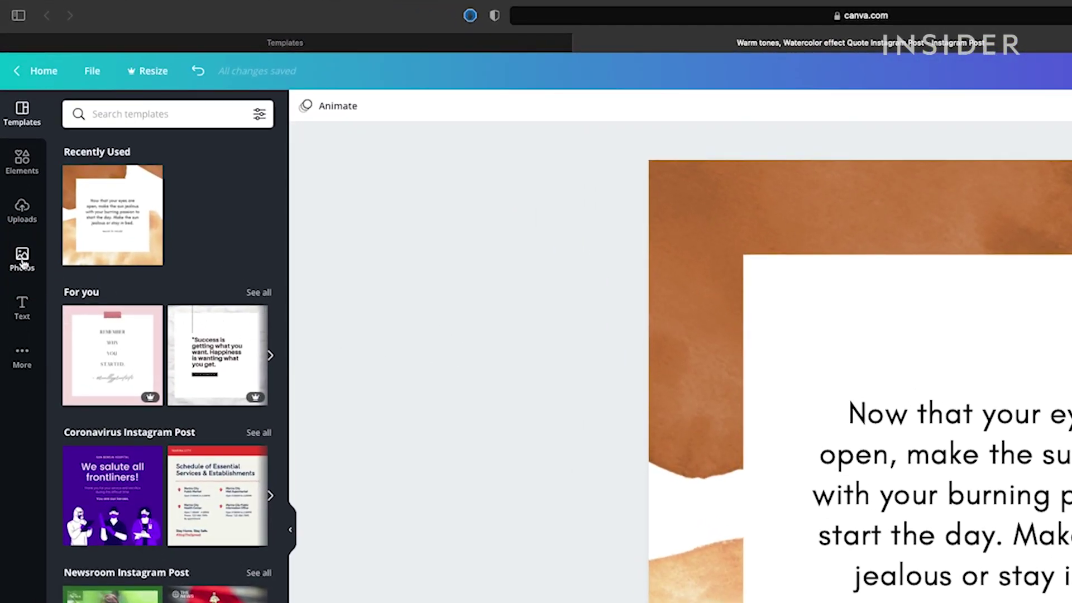
- Add the first trending green-background portrait from Photos, then delete it again
click(22, 258)
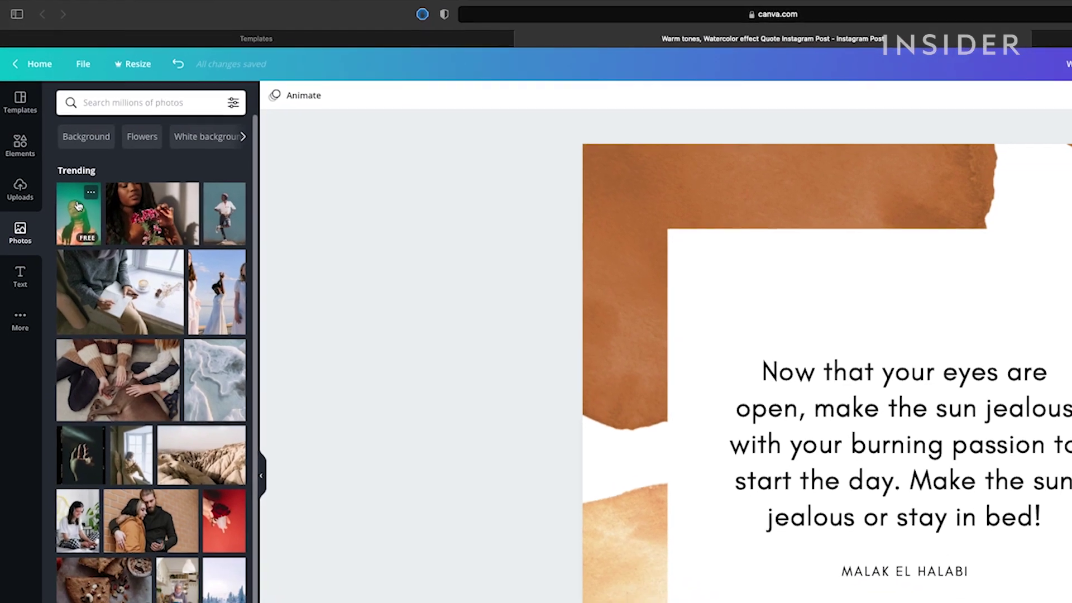
click(87, 237)
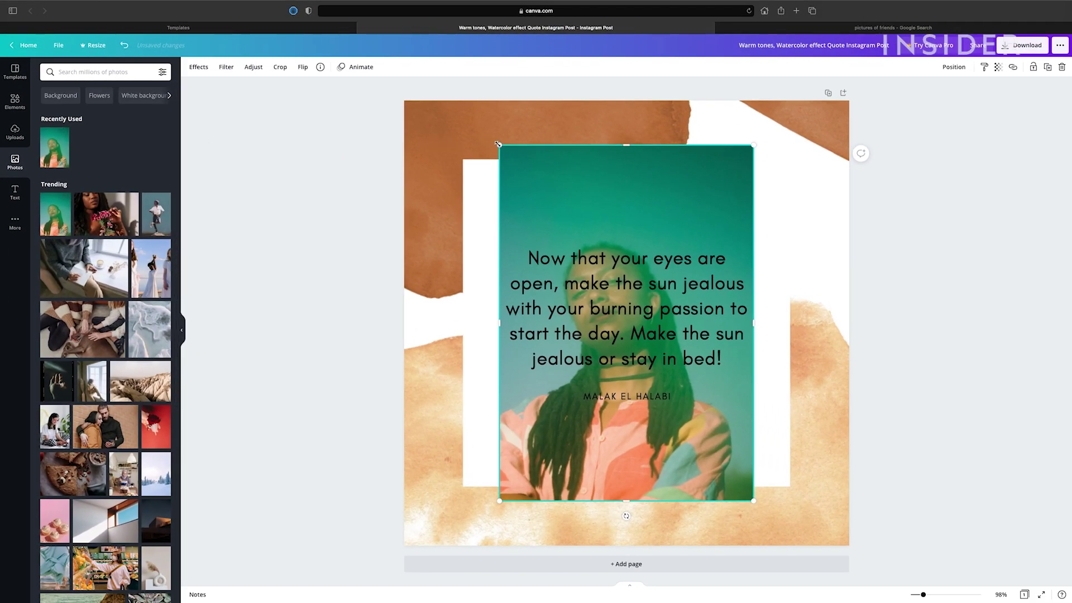
key(Delete)
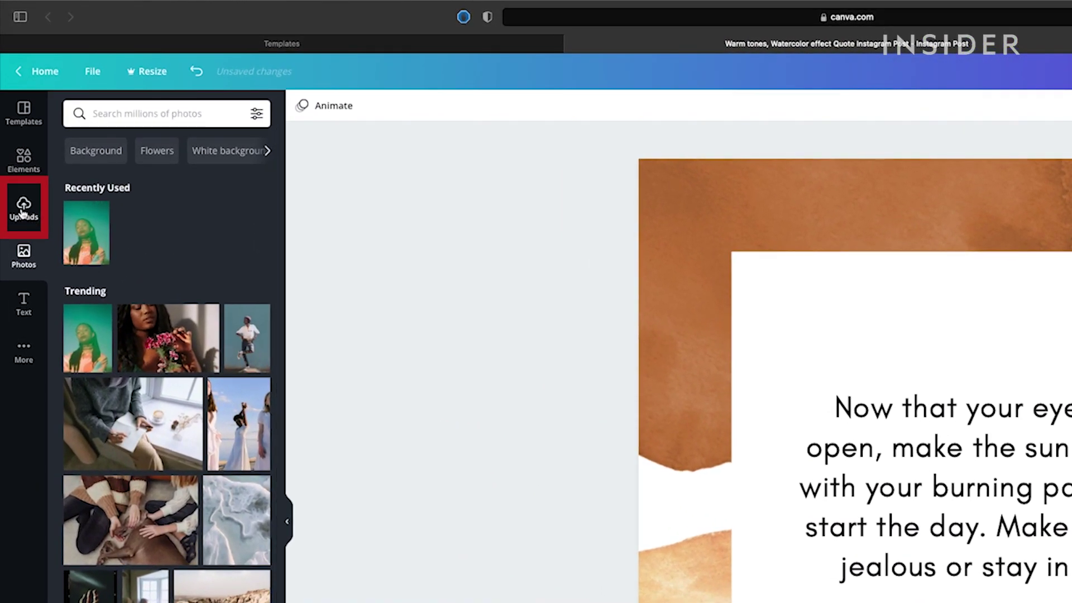
- Upload the sunset photo of two friends high-fiving and add it to the design
click(23, 212)
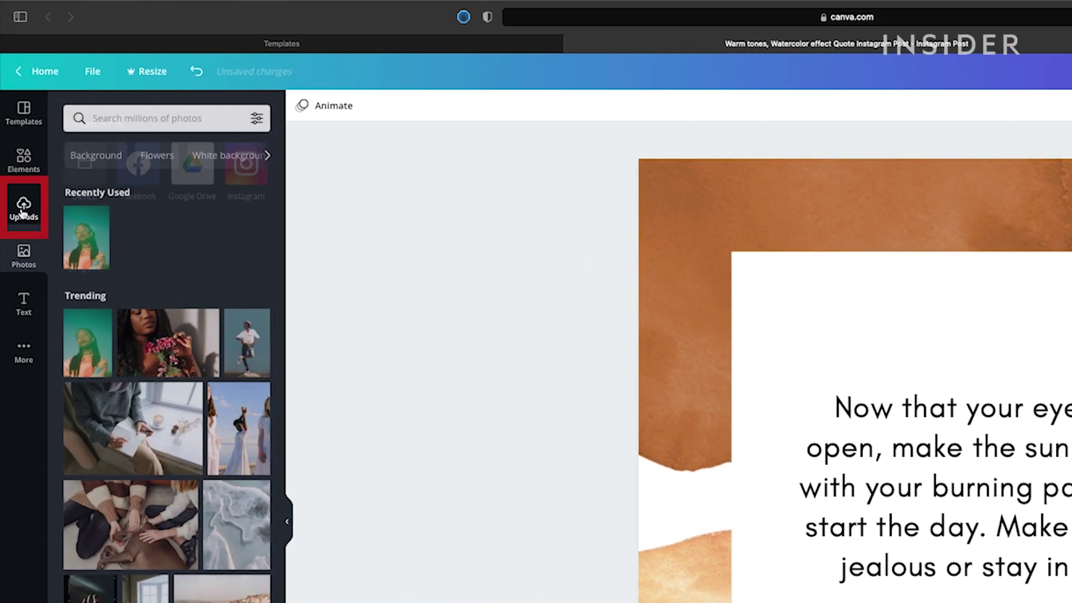
click(80, 176)
click(677, 360)
click(930, 555)
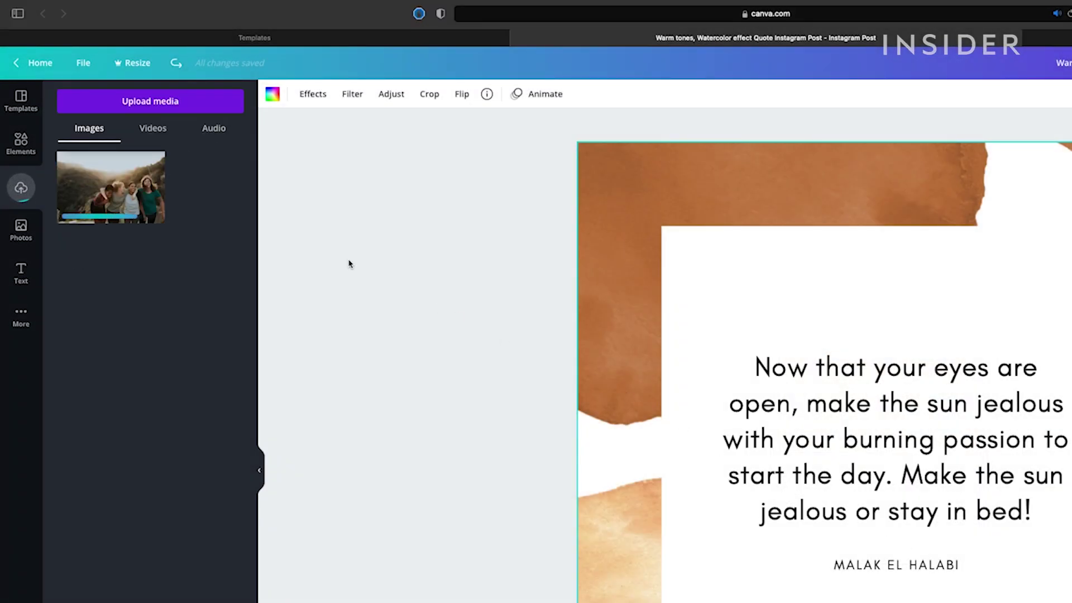
click(111, 187)
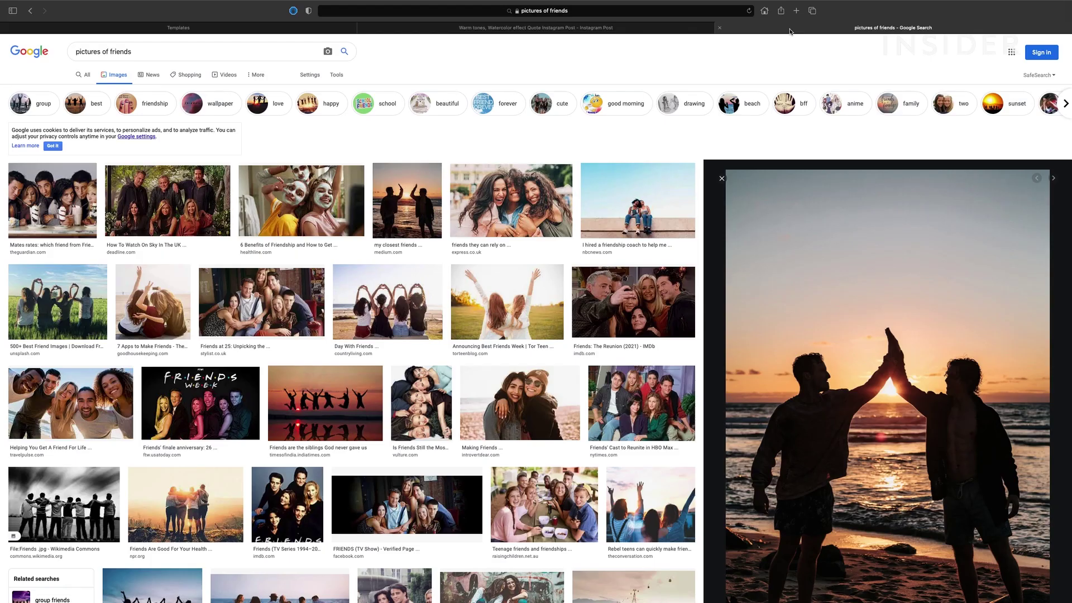
- Copy and paste the sunset photo, then shrink it onto the card's left edge
right_click(834, 224)
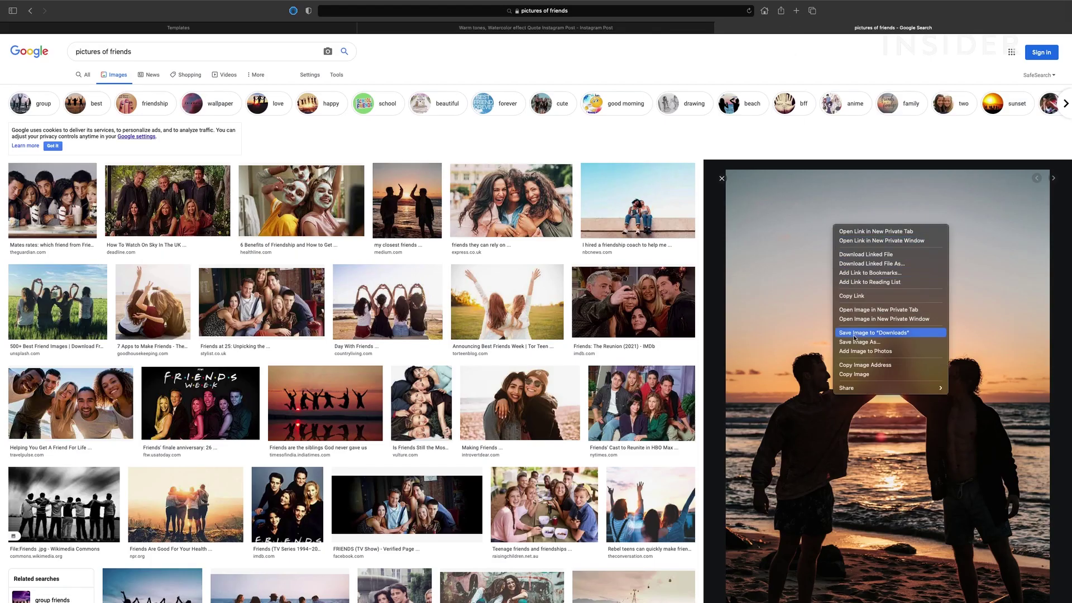
click(860, 372)
click(536, 27)
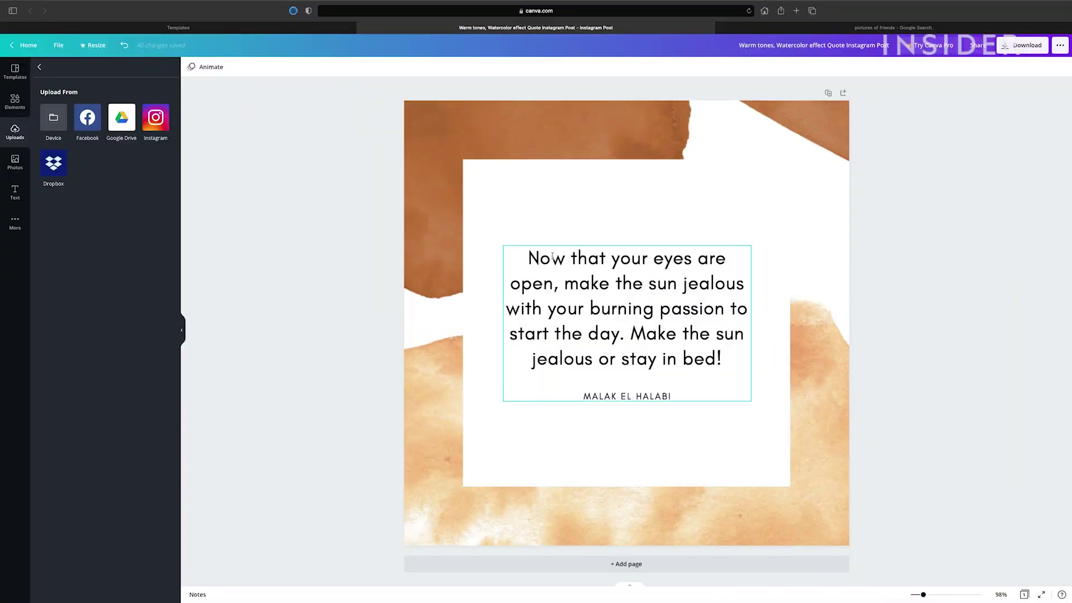
key(super+v)
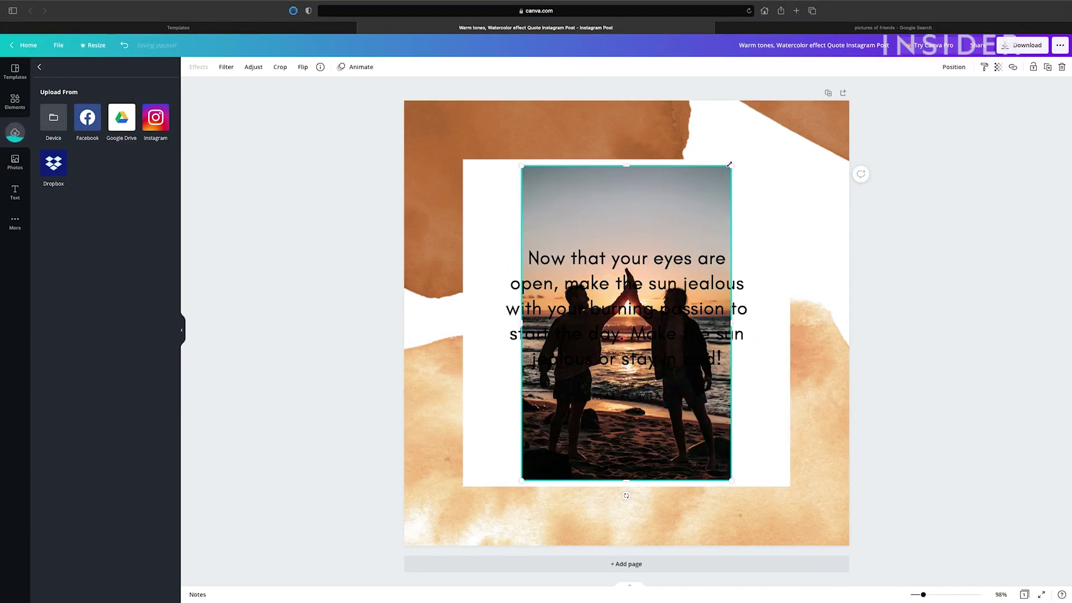
drag(730, 165, 789, 95)
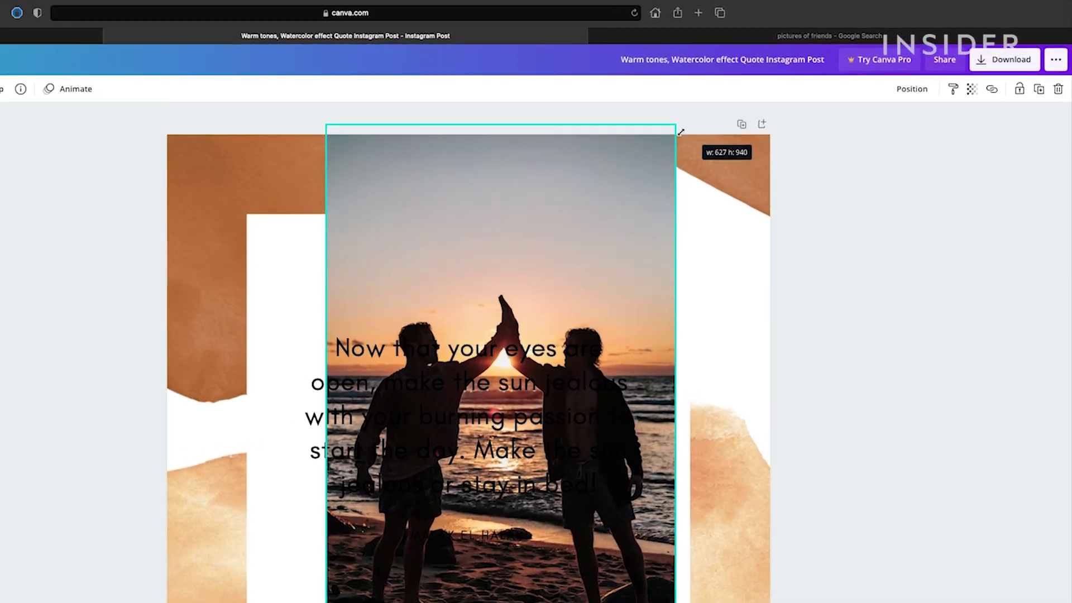
drag(680, 132, 407, 512)
drag(356, 563, 276, 578)
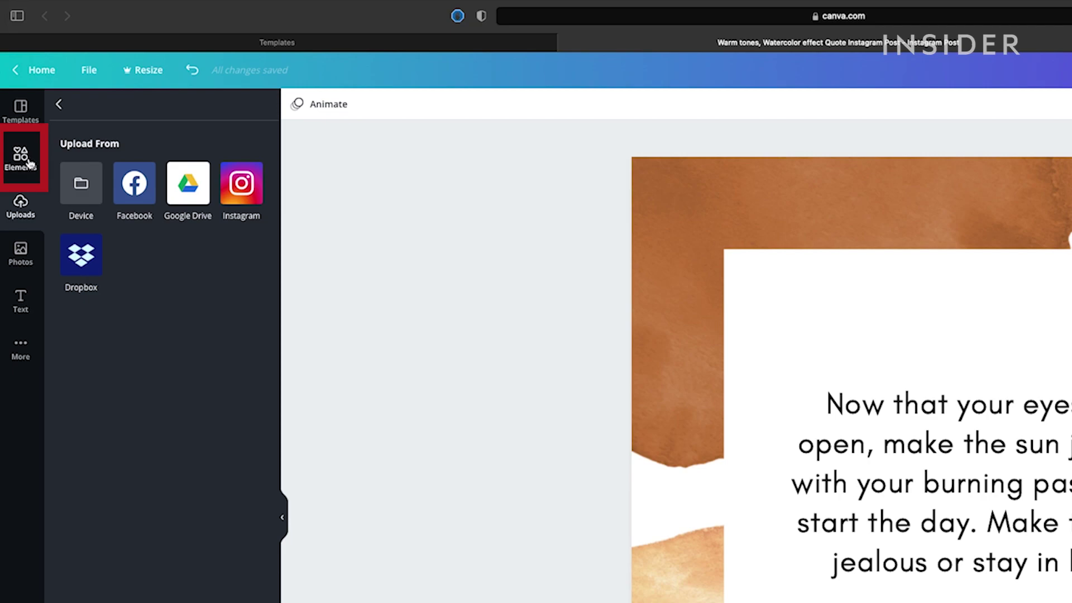
- Add the heart sunglasses graphic, colour it red with purple lenses, and enlarge it
click(28, 161)
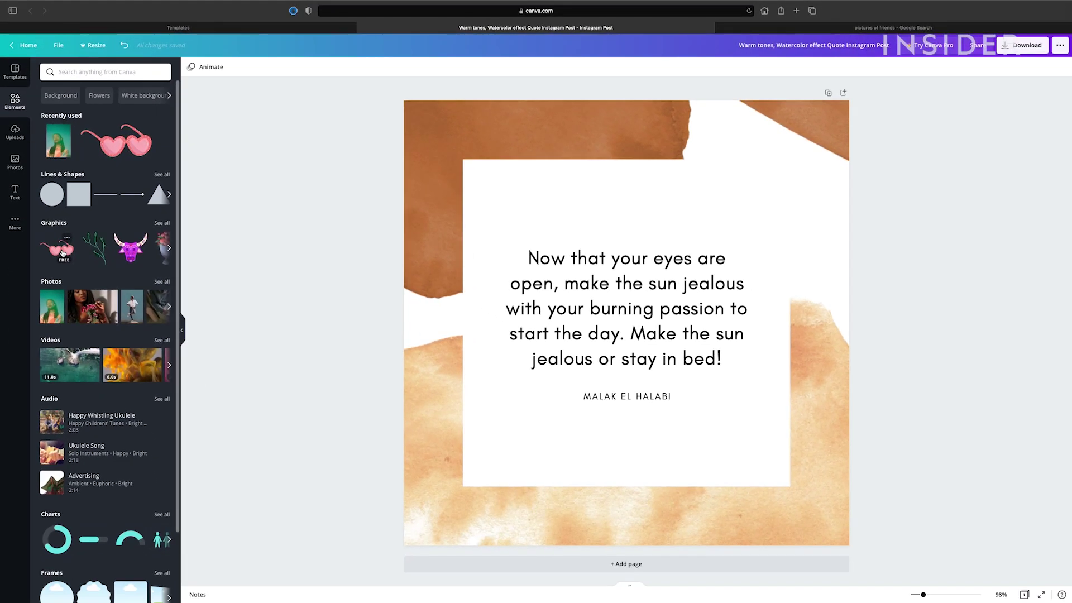
click(95, 393)
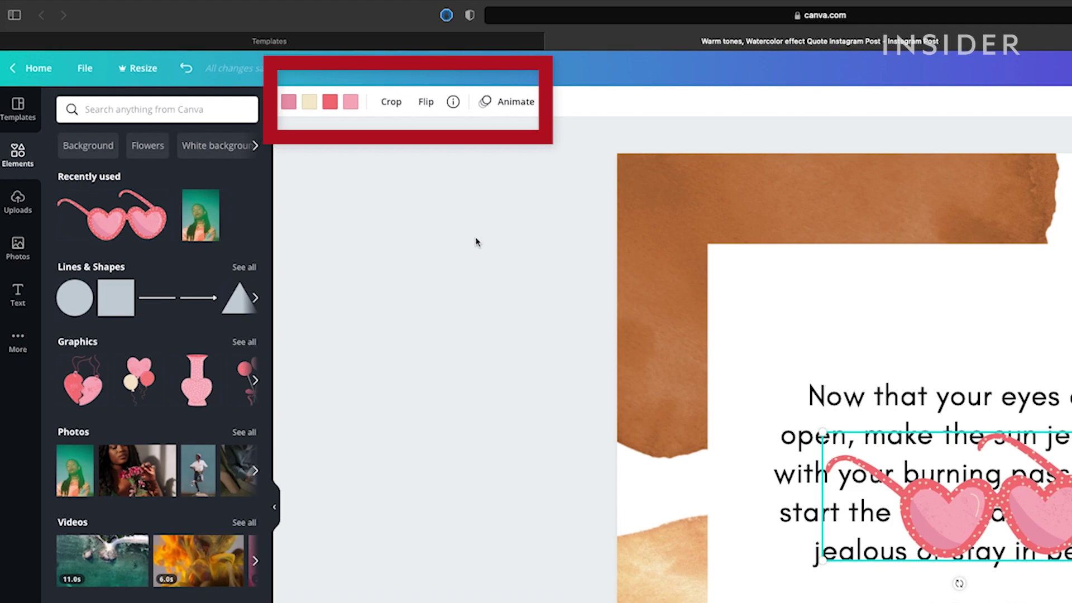
click(291, 108)
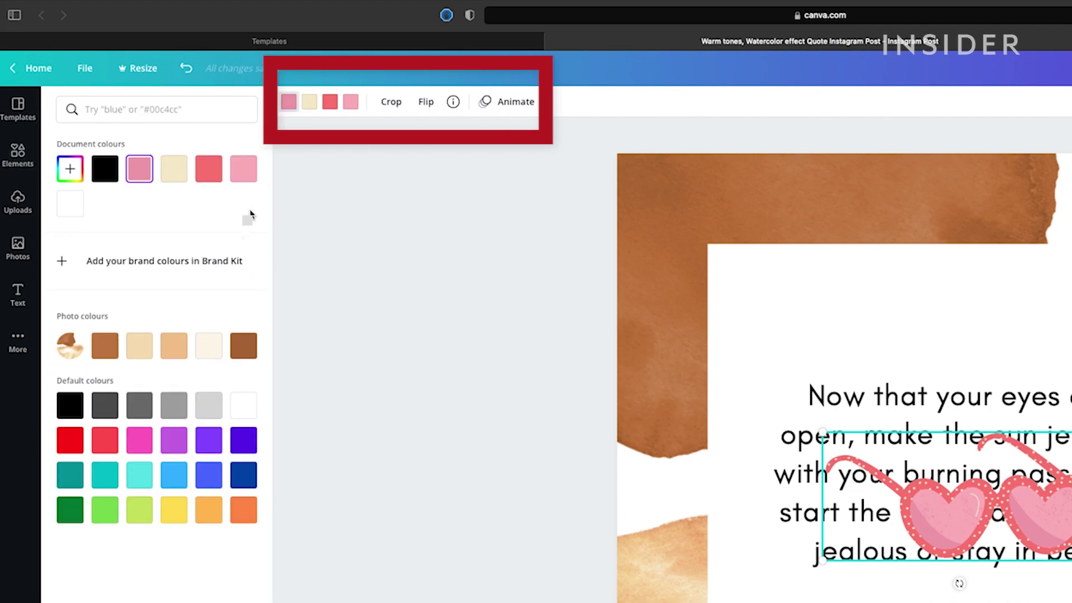
click(243, 439)
click(70, 440)
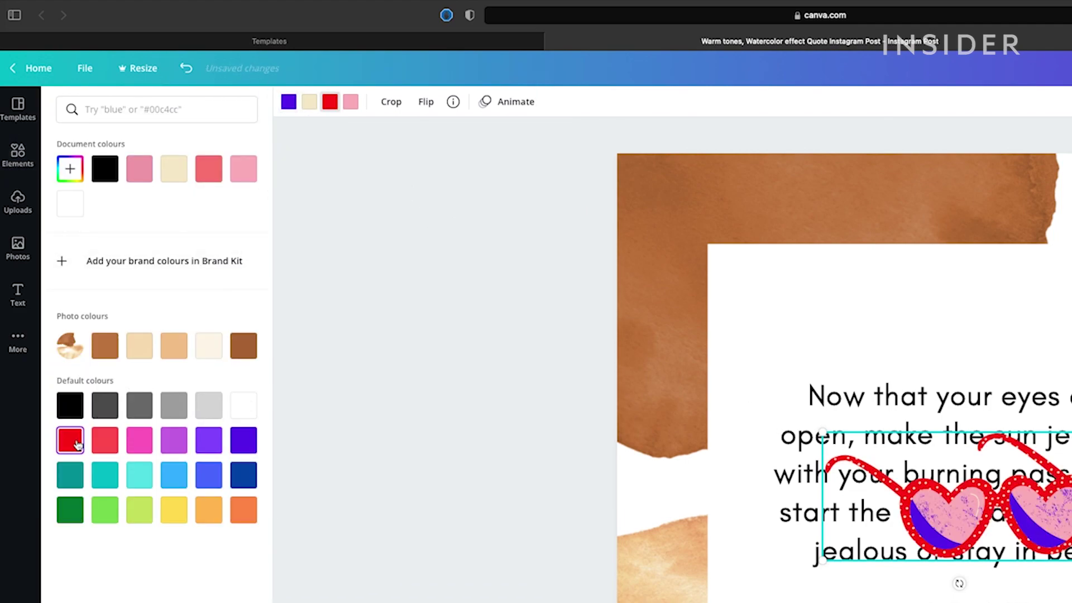
click(173, 440)
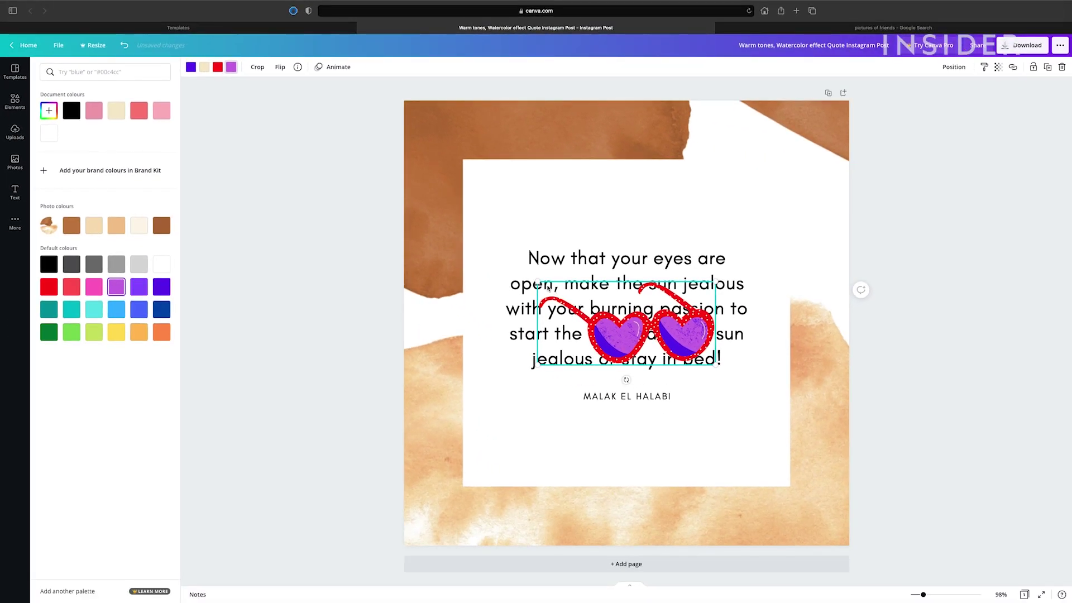
drag(537, 283, 618, 442)
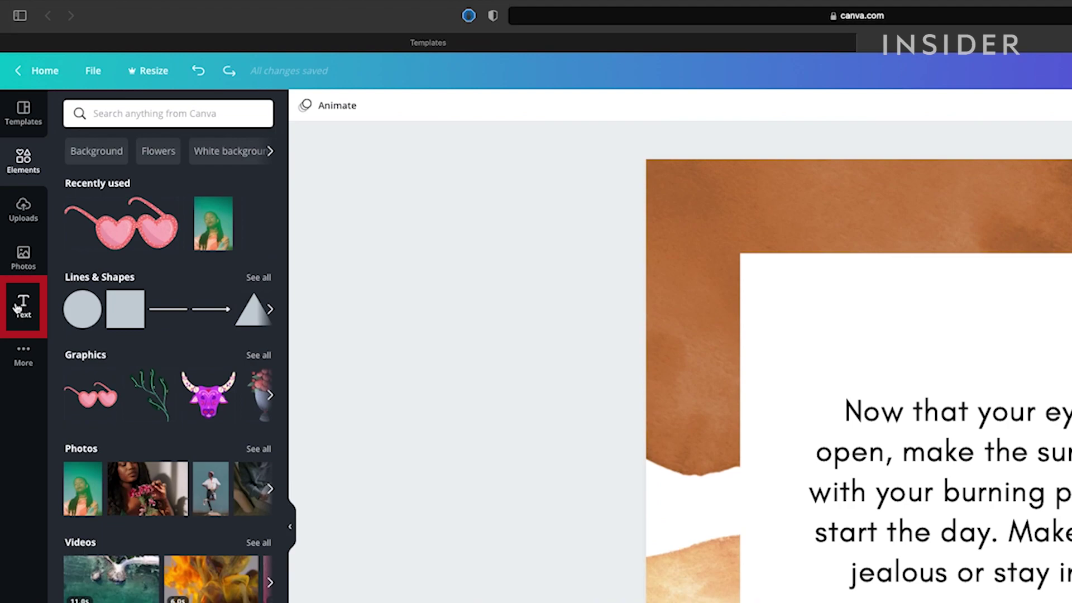
- Add the neon Open 24/7 font combination from the Text panel
click(12, 191)
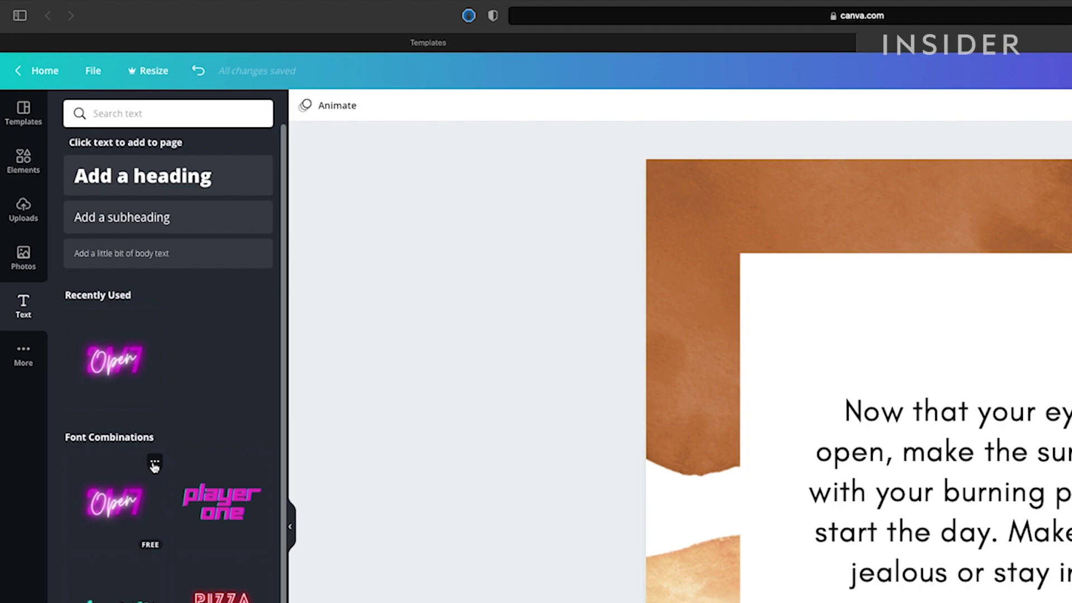
click(155, 463)
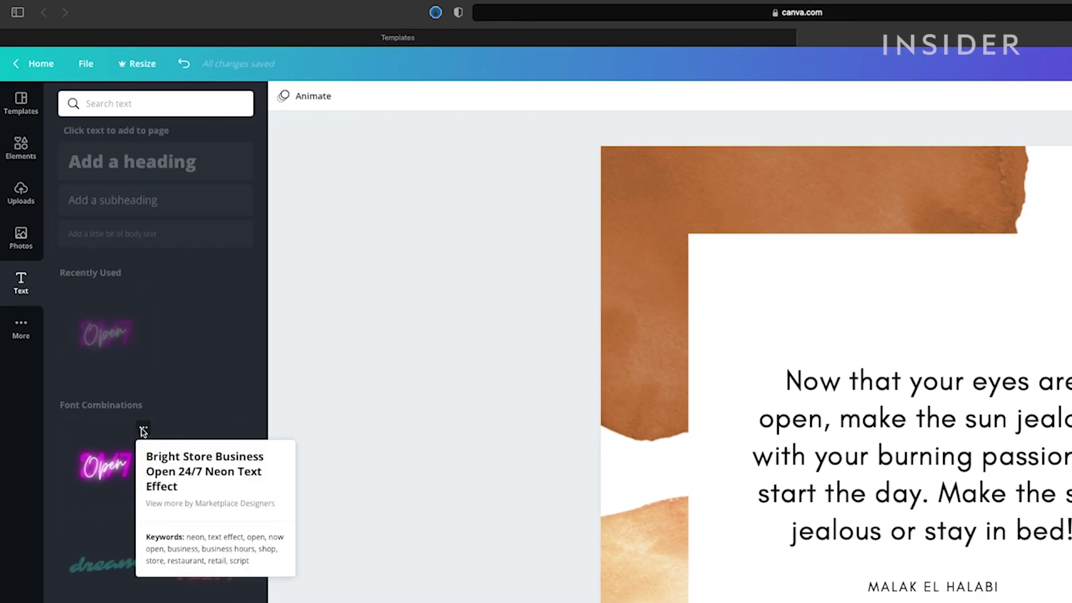
click(144, 431)
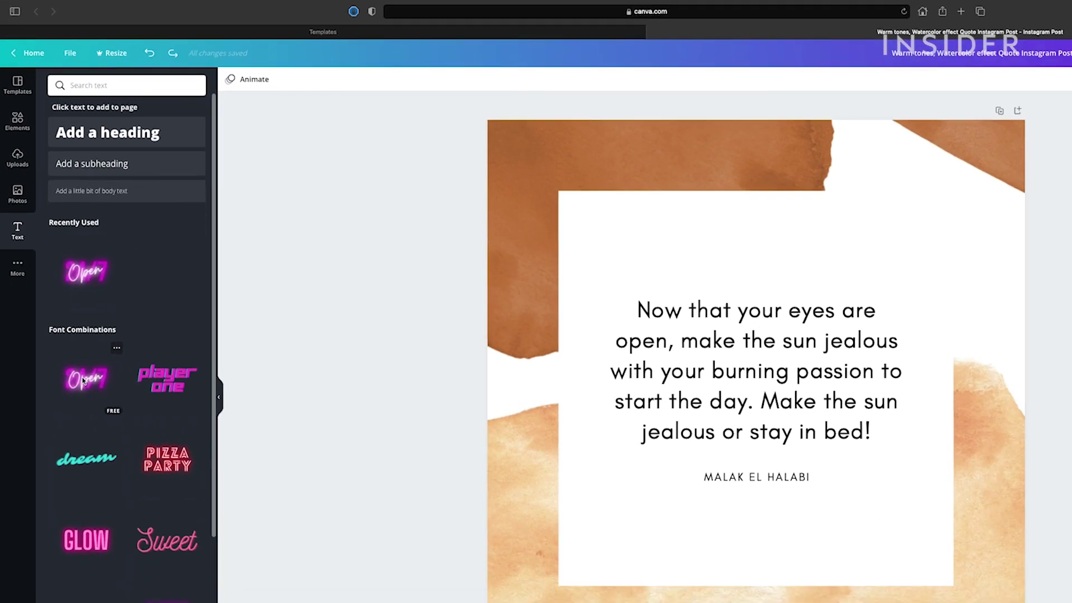
click(101, 479)
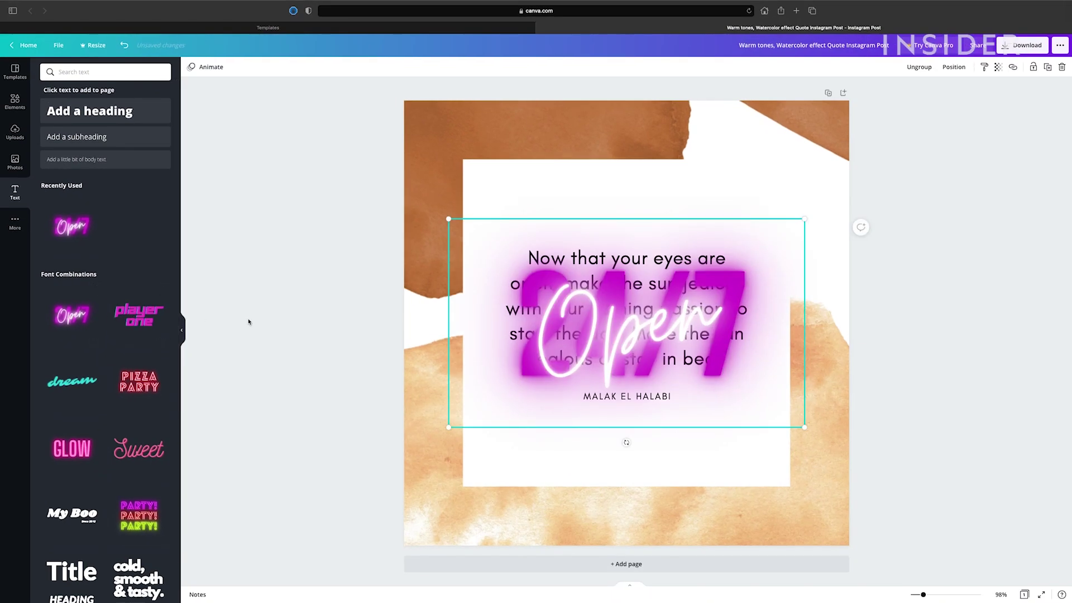
- Change the neon script word from Open to Closed, keeping the 24/7 text
click(602, 322)
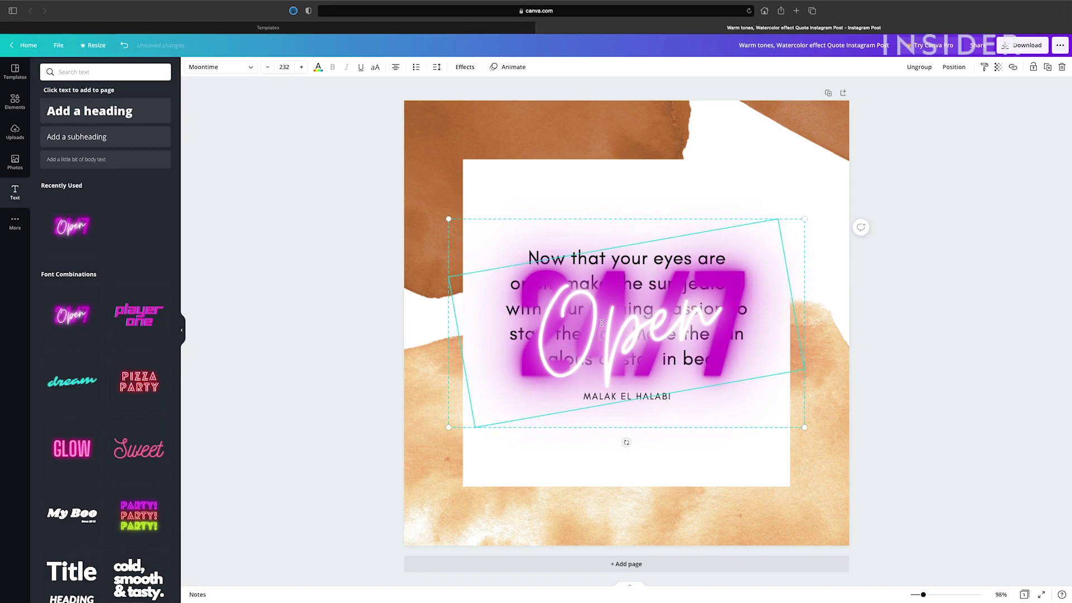
click(724, 411)
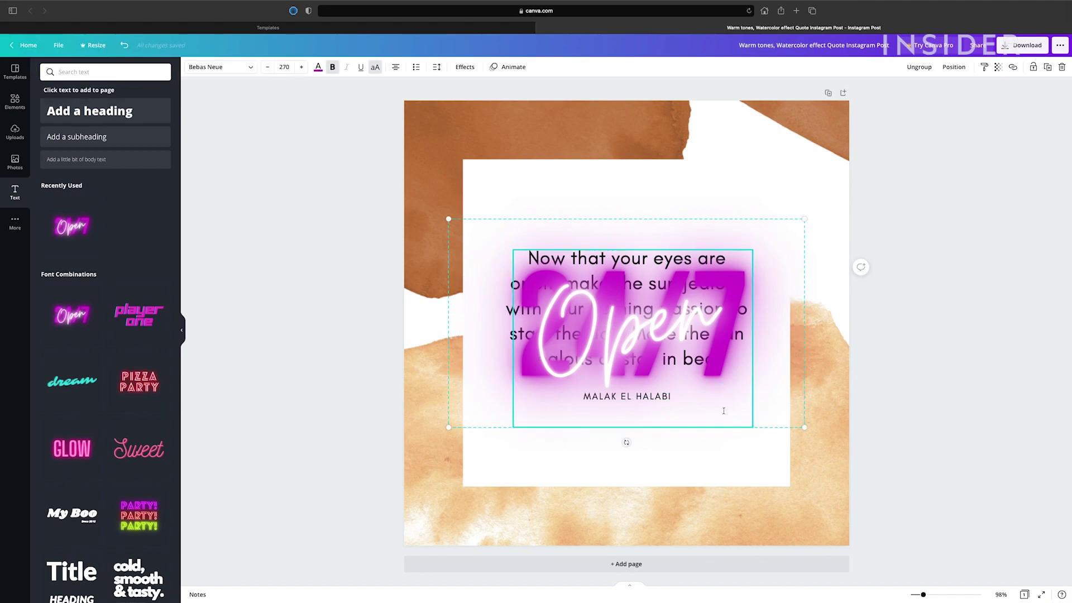
key(Delete)
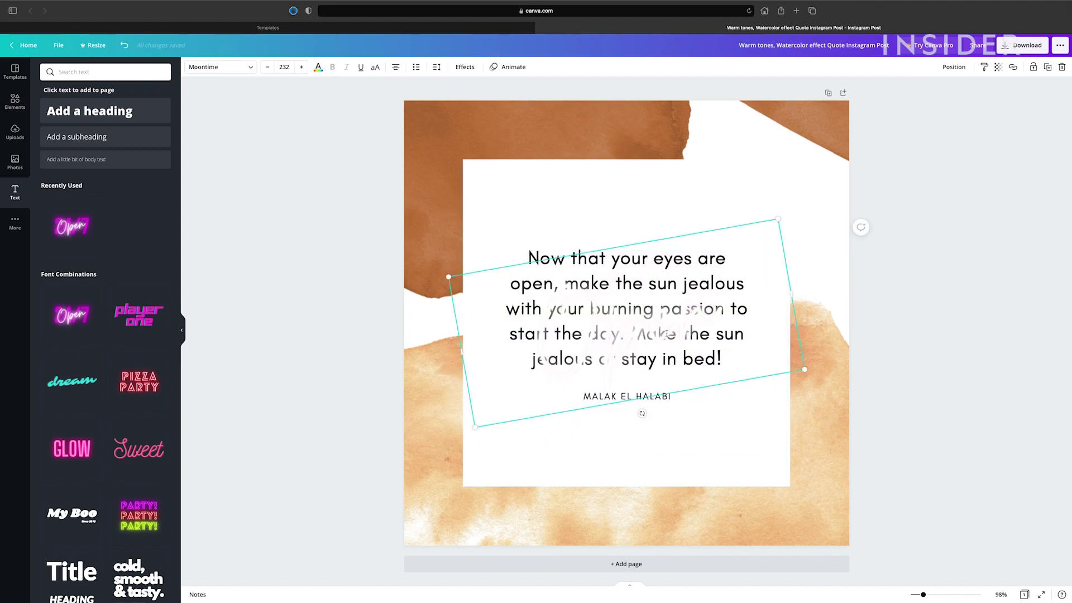
key(ctrl+z)
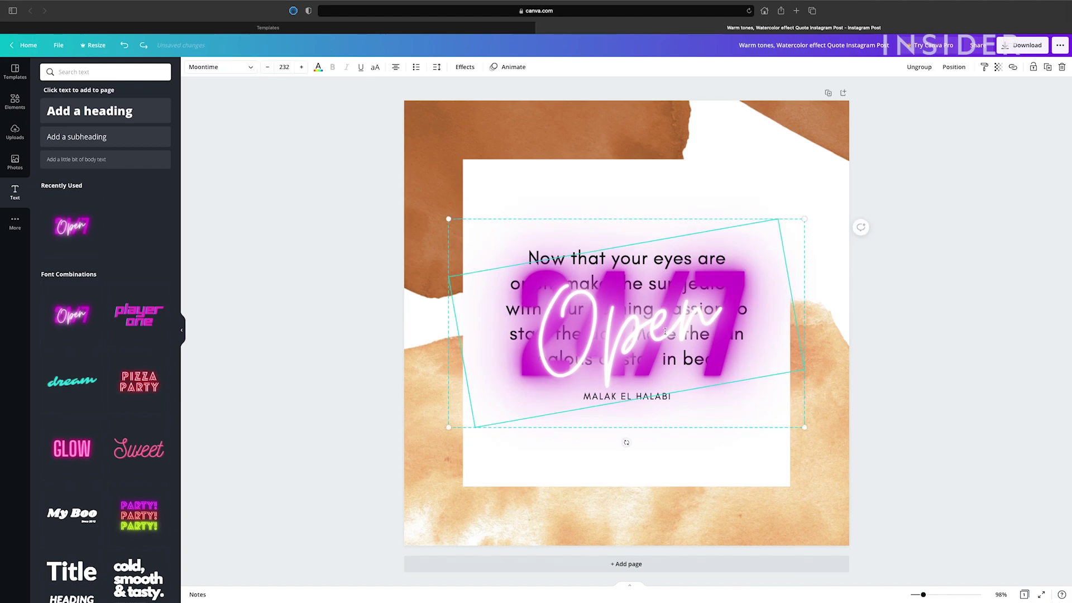
double_click(665, 331)
text(Close)
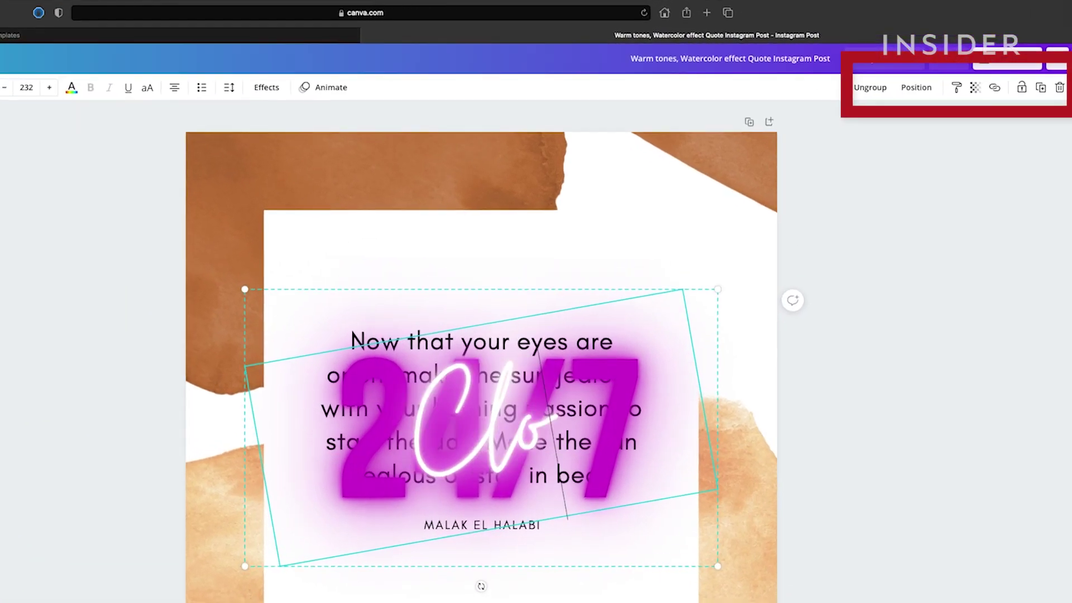
text(d)
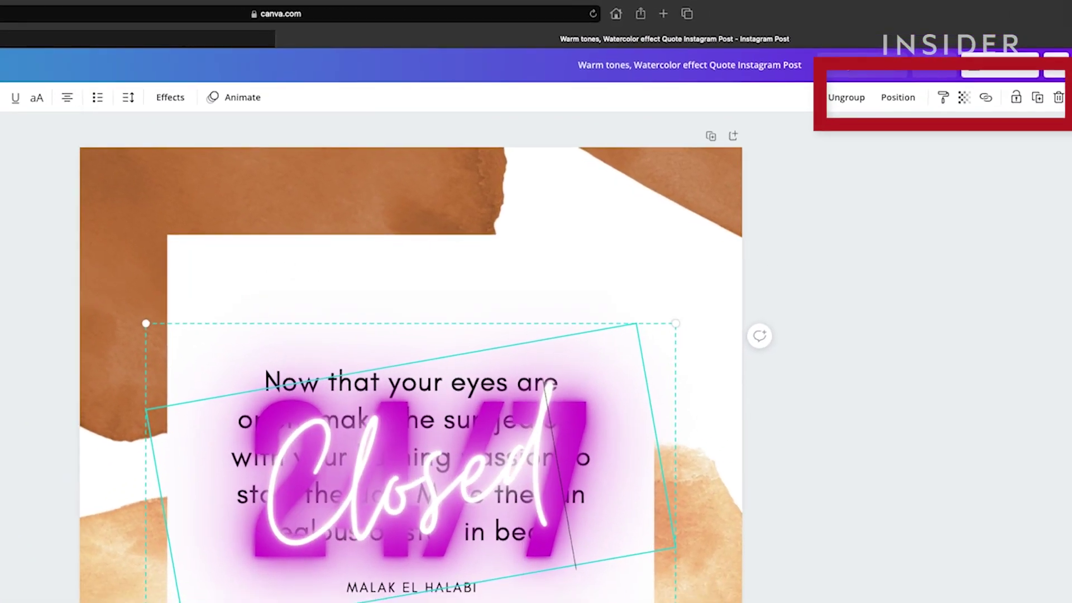
click(527, 600)
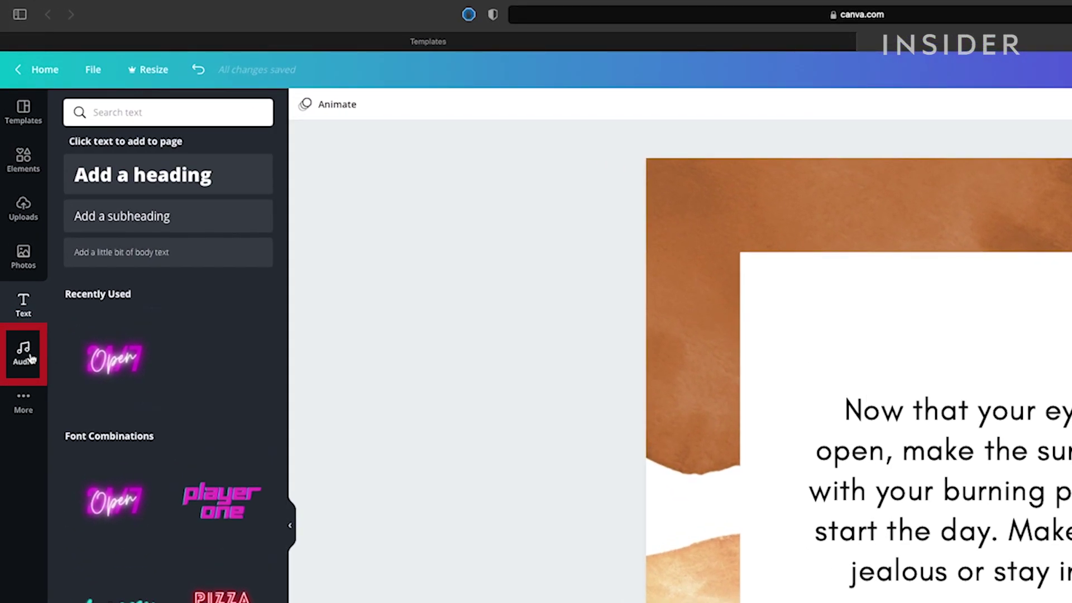
- Add the 2:23 Video Game Blockbuster track, shift its playing section, and check its volume
click(17, 223)
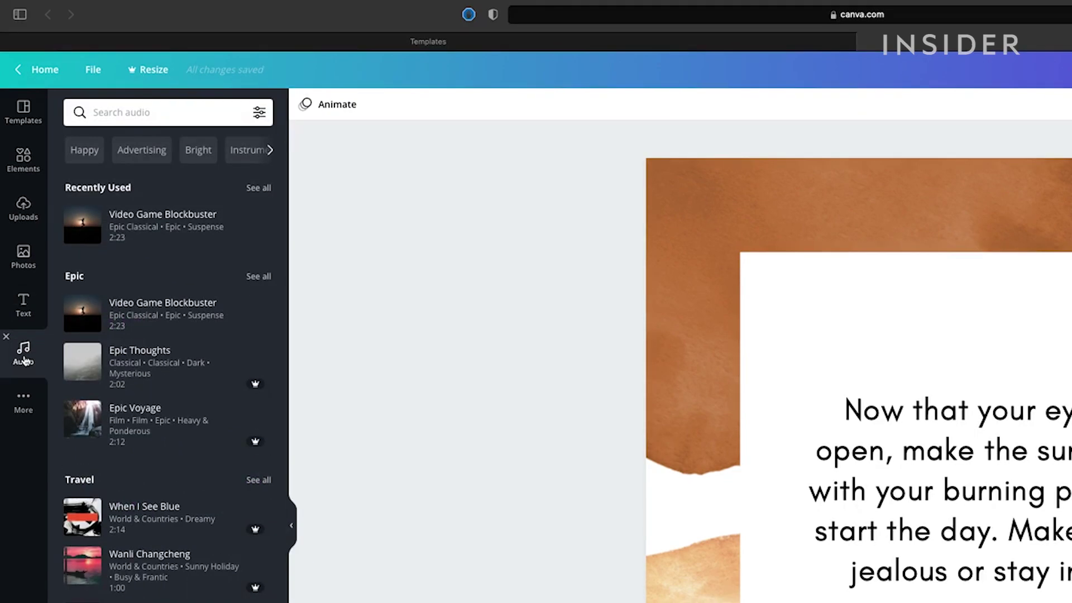
click(163, 227)
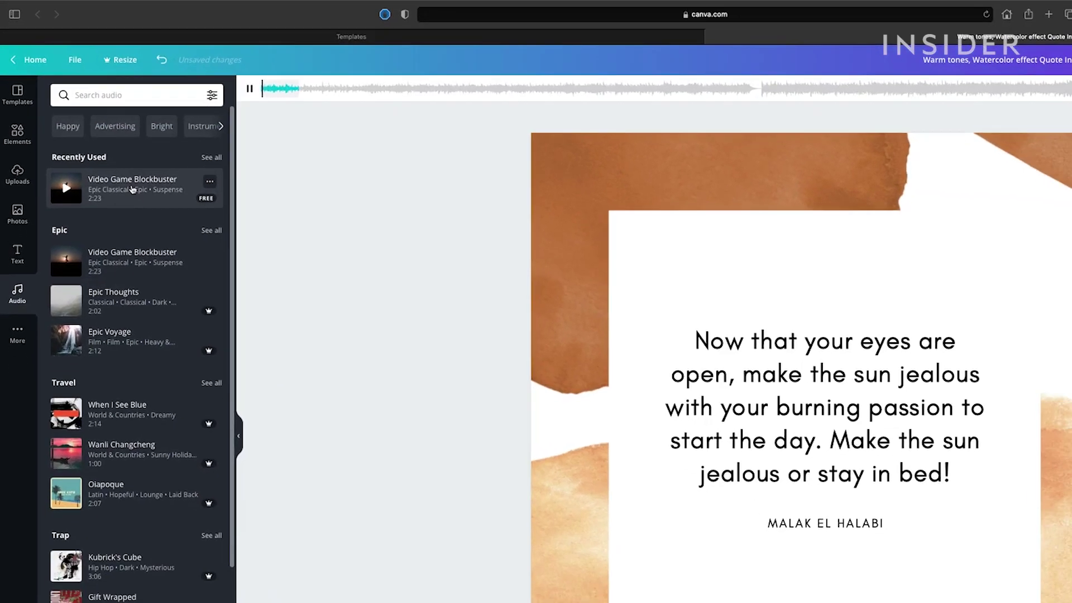
drag(282, 89, 700, 89)
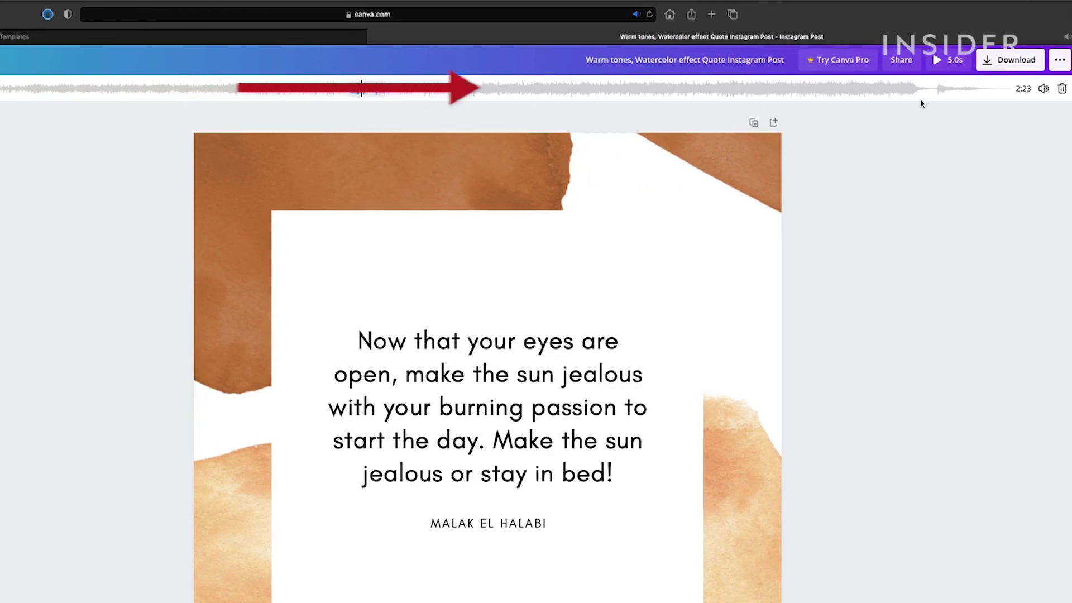
click(1043, 88)
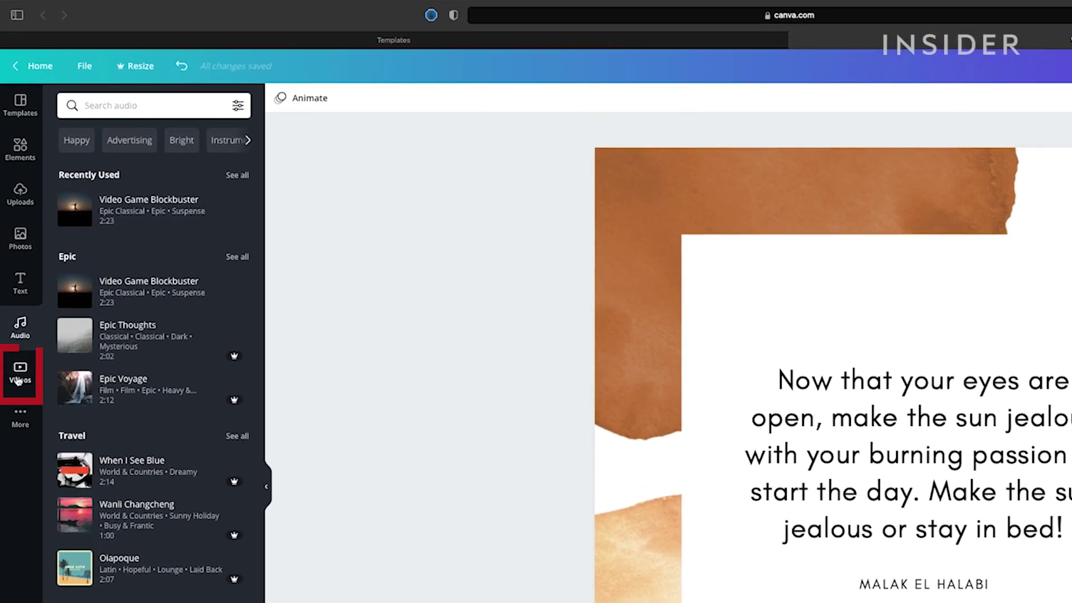
- Add the aerial bridge video and enlarge it up and to the left
click(15, 254)
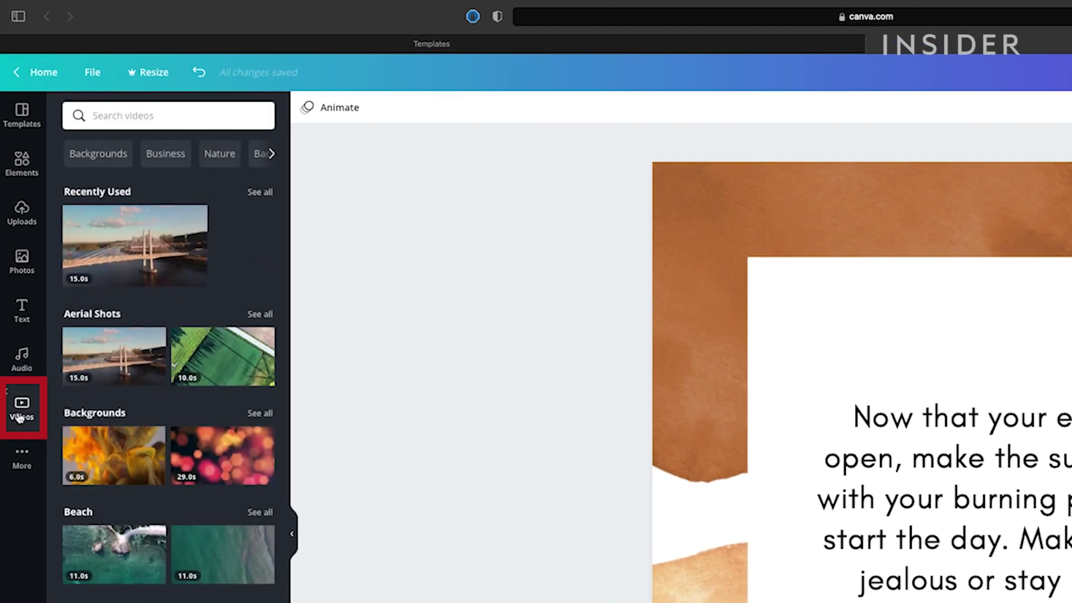
click(117, 357)
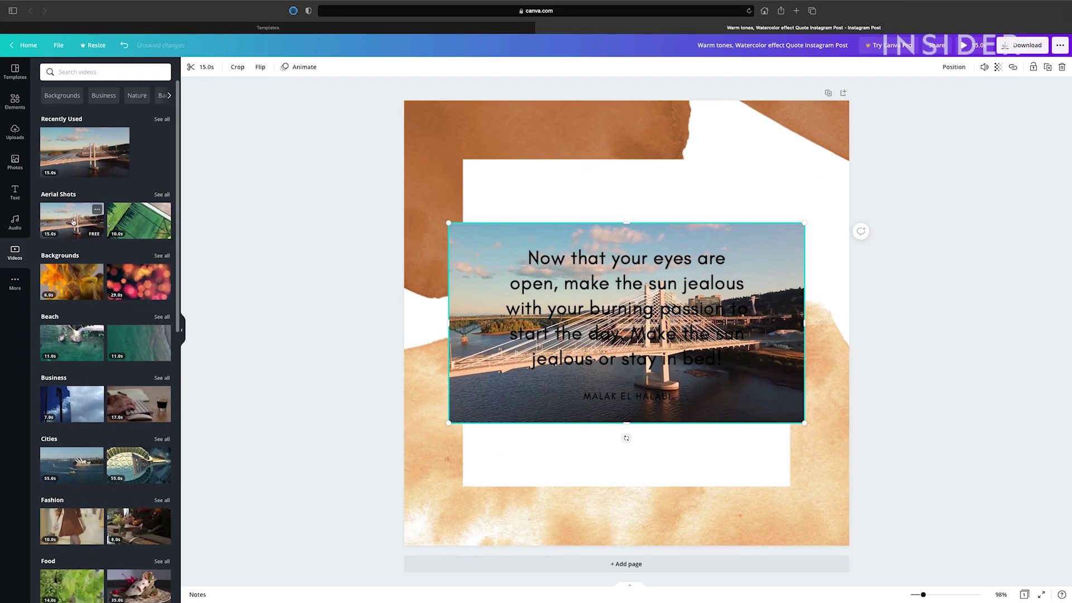
drag(449, 223, 393, 191)
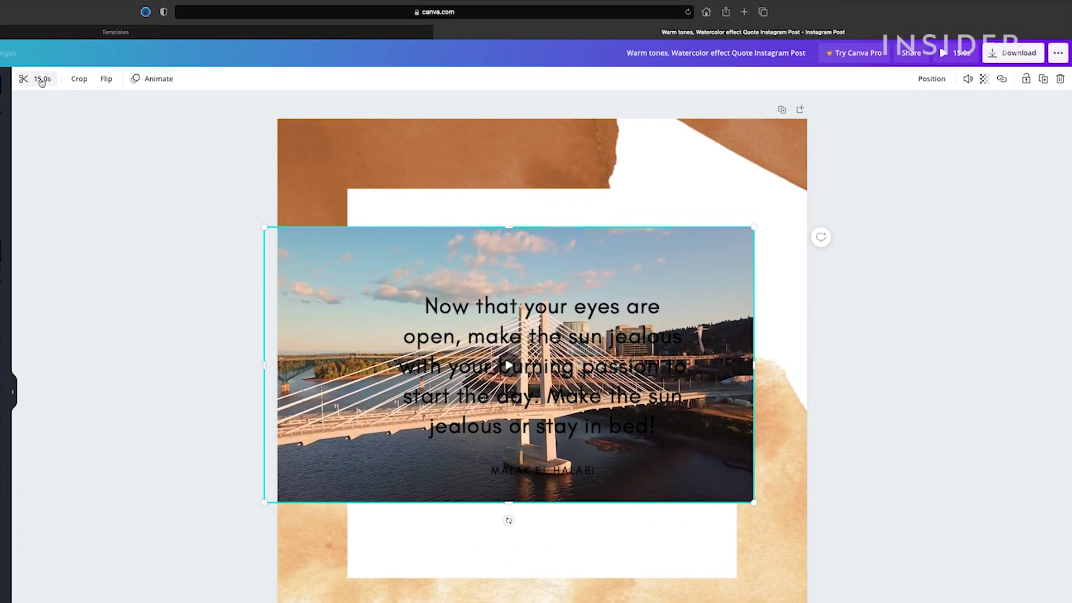
- Trim the bridge clip from 15.0s down to 4.1s
click(42, 78)
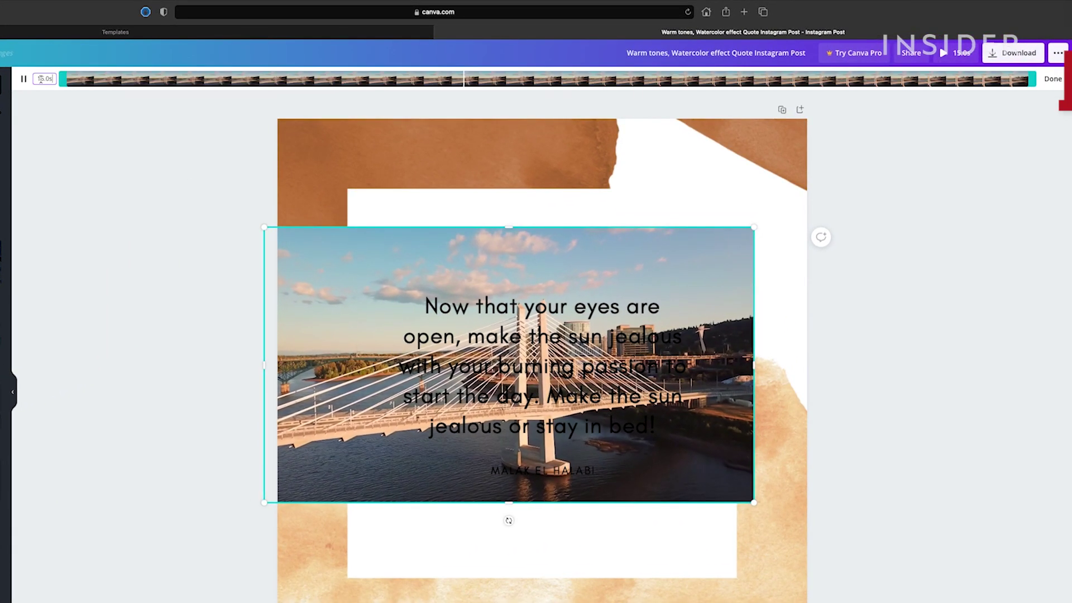
drag(68, 78, 286, 78)
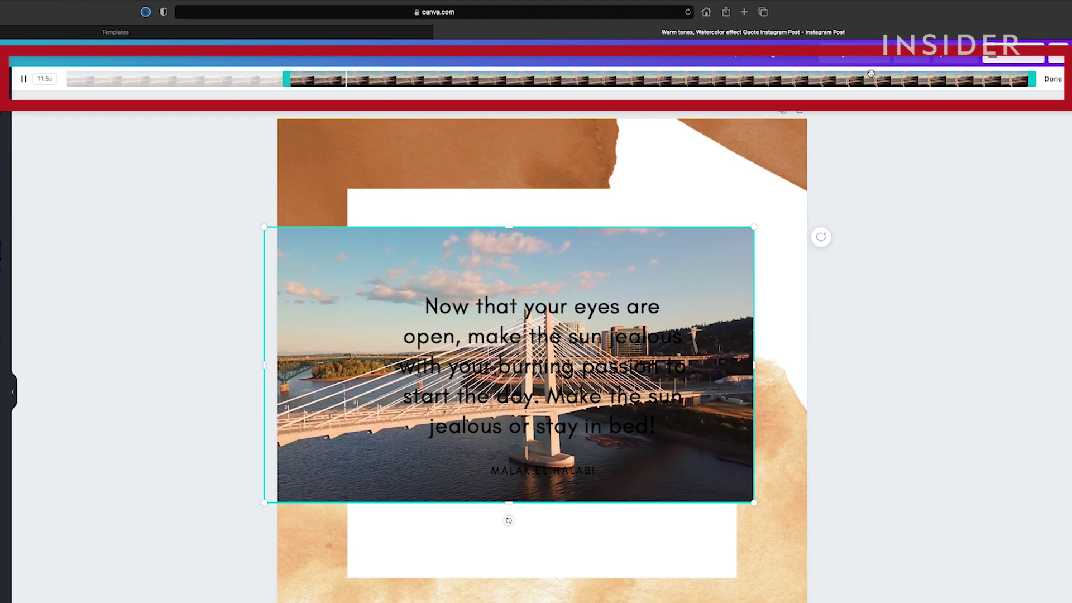
drag(1031, 79, 553, 82)
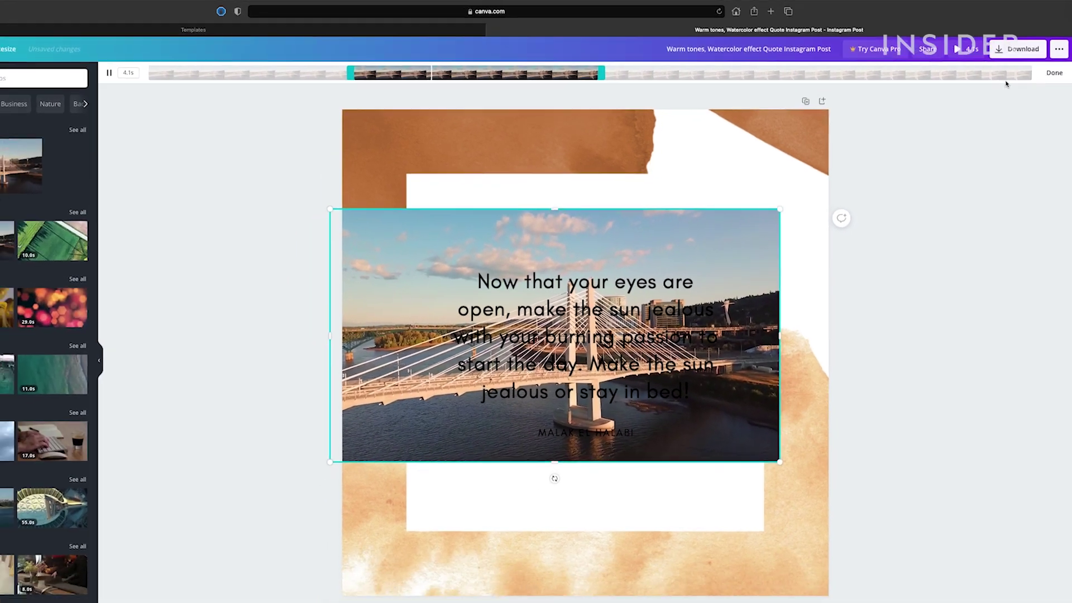
click(1052, 79)
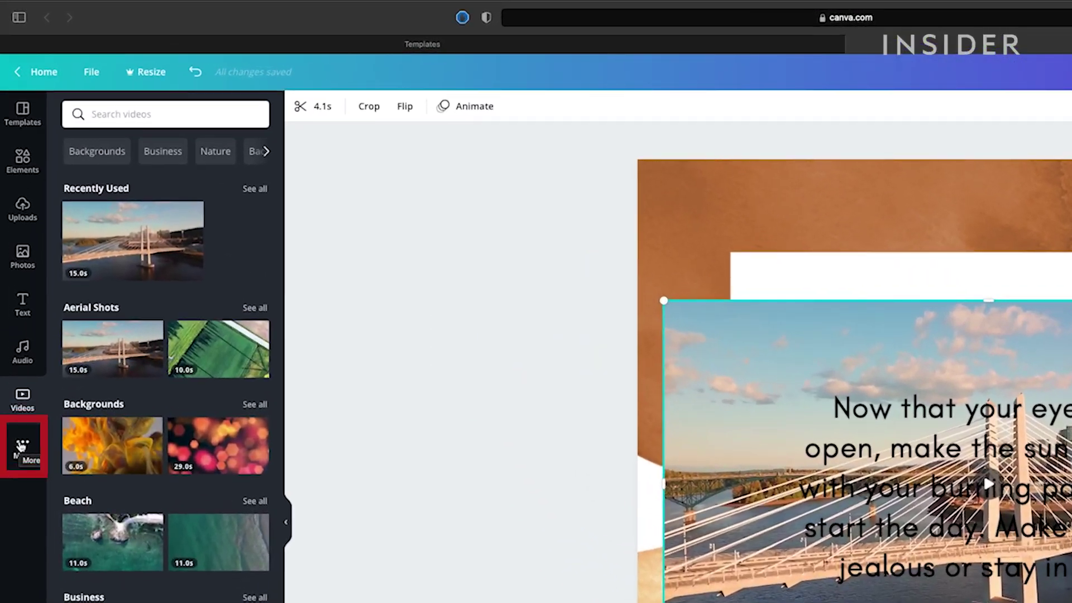
- Connect the YouTube app to browse its videos
click(14, 282)
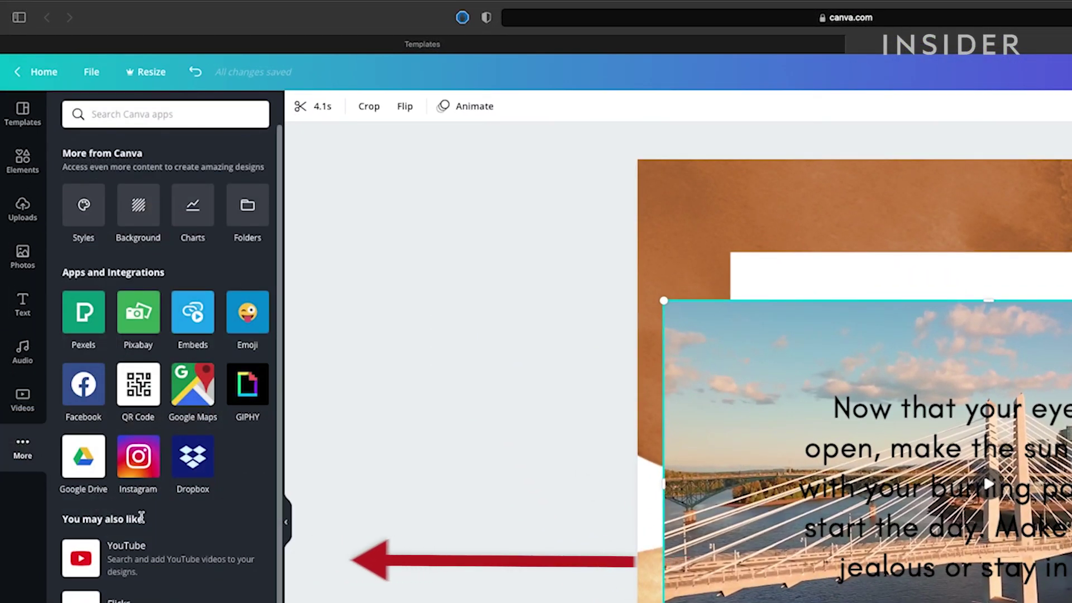
click(194, 560)
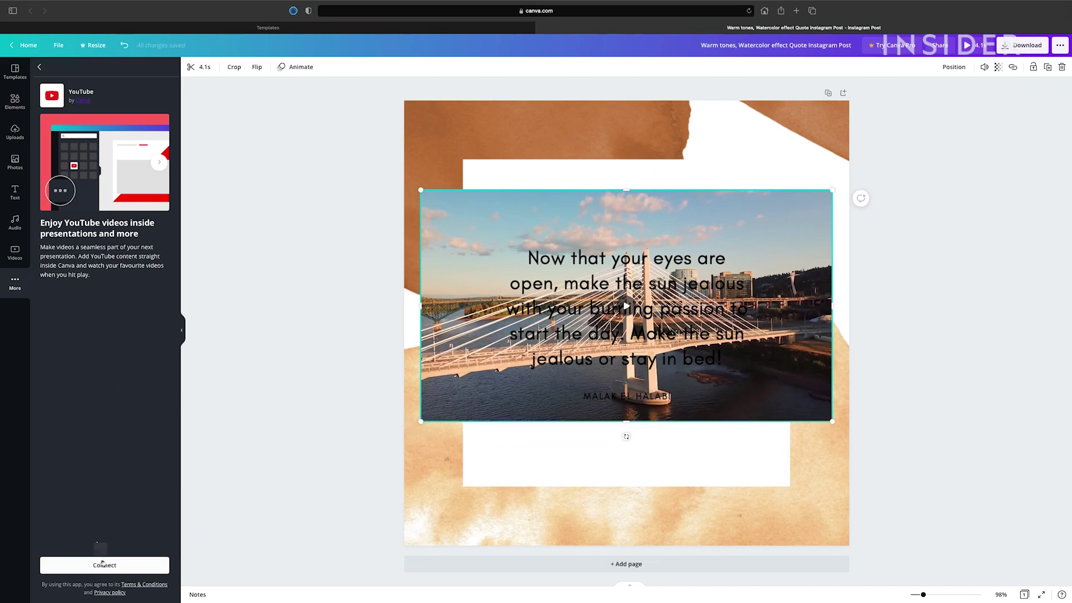
click(102, 564)
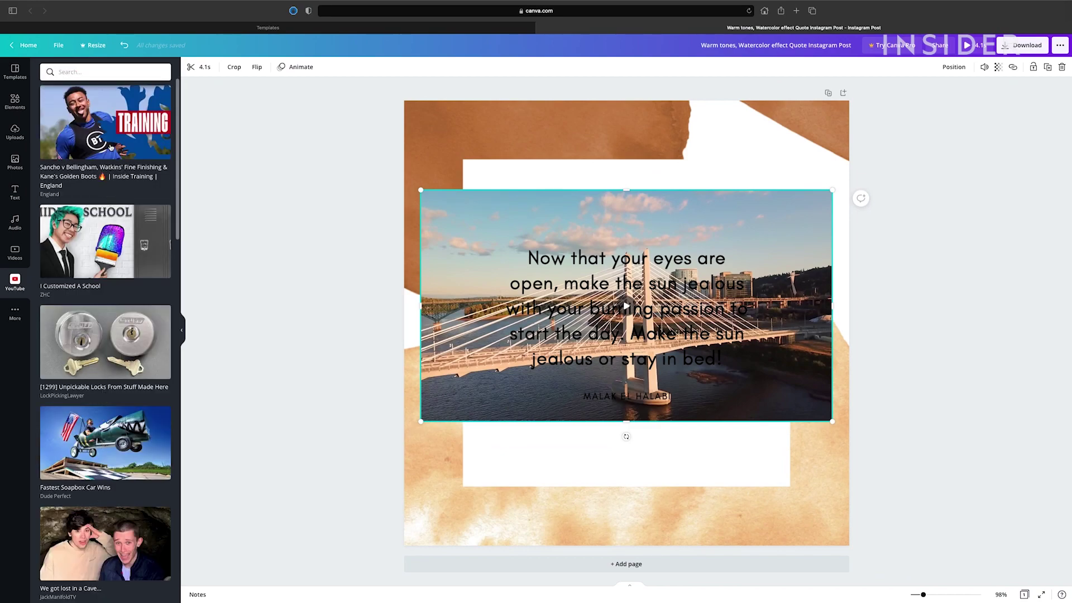